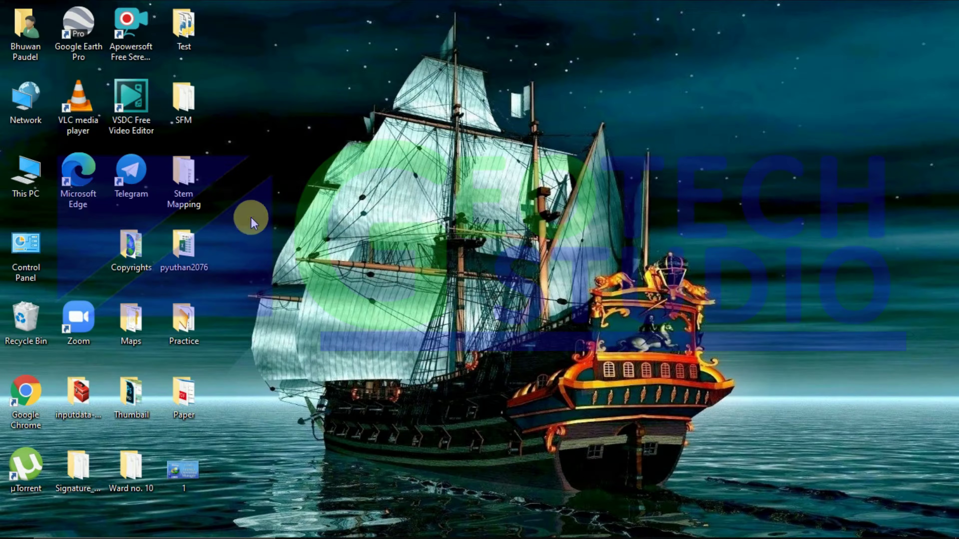
Switch to Google Chrome and remove the newly added IDM Integration Module extension.
double_click(30, 392)
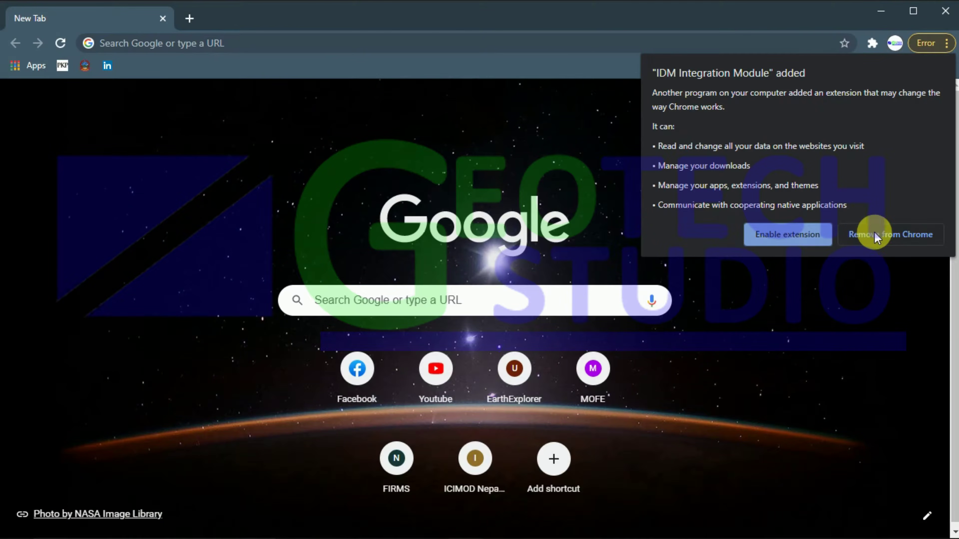
click(875, 236)
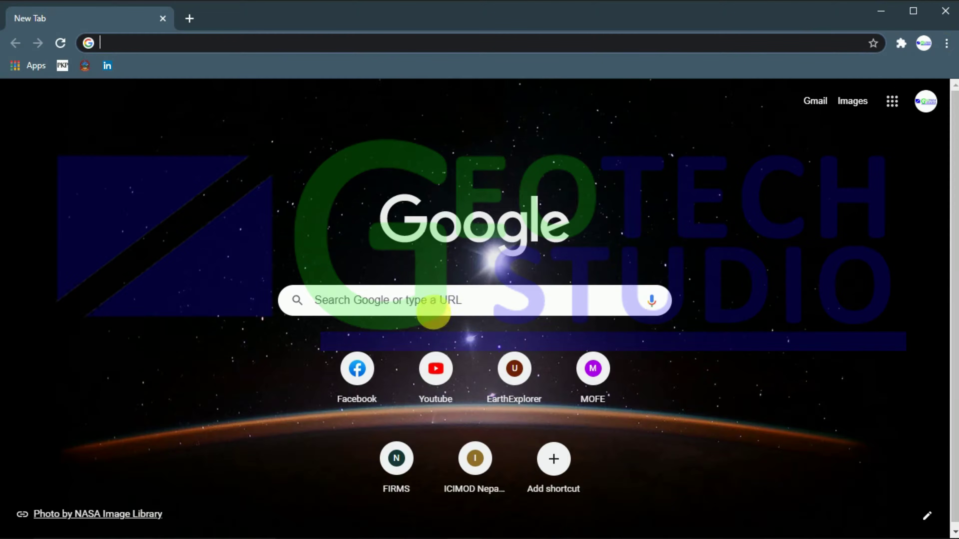
Go to the suggested site thepiratebay.org from the browser's search suggestions.
click(402, 301)
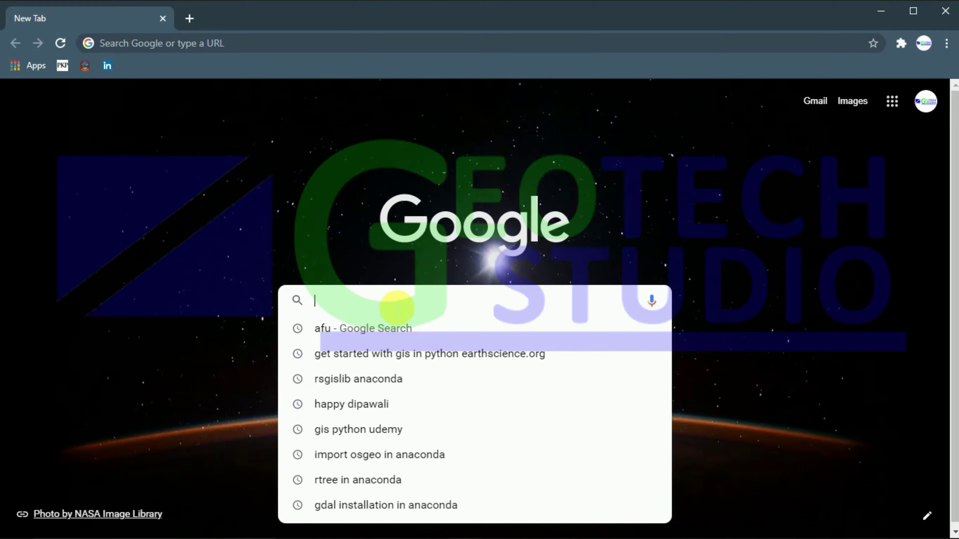
text(the)
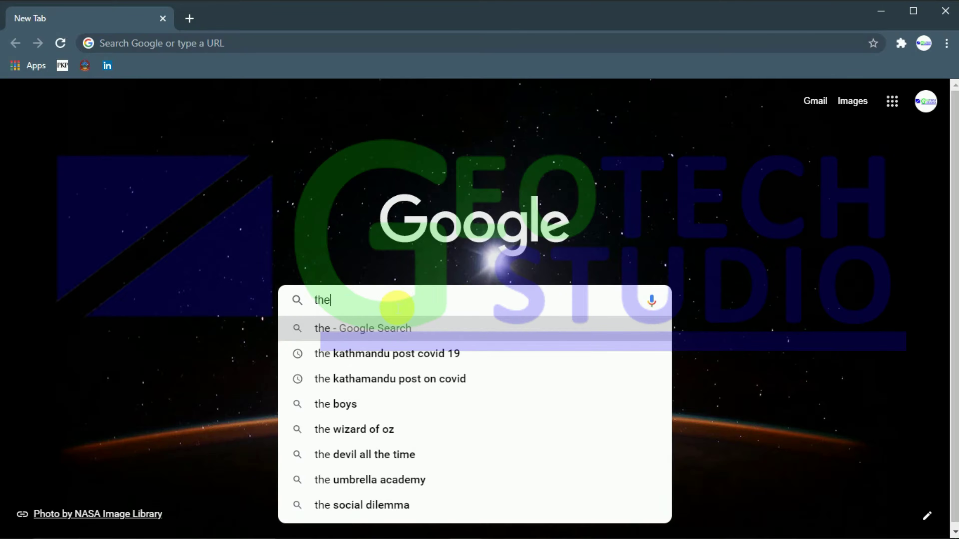
text(prate)
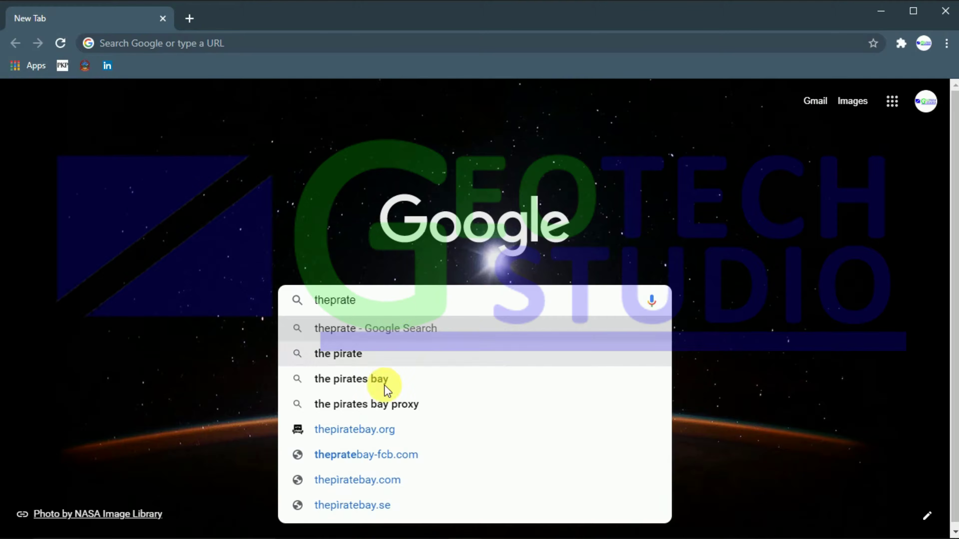
click(365, 430)
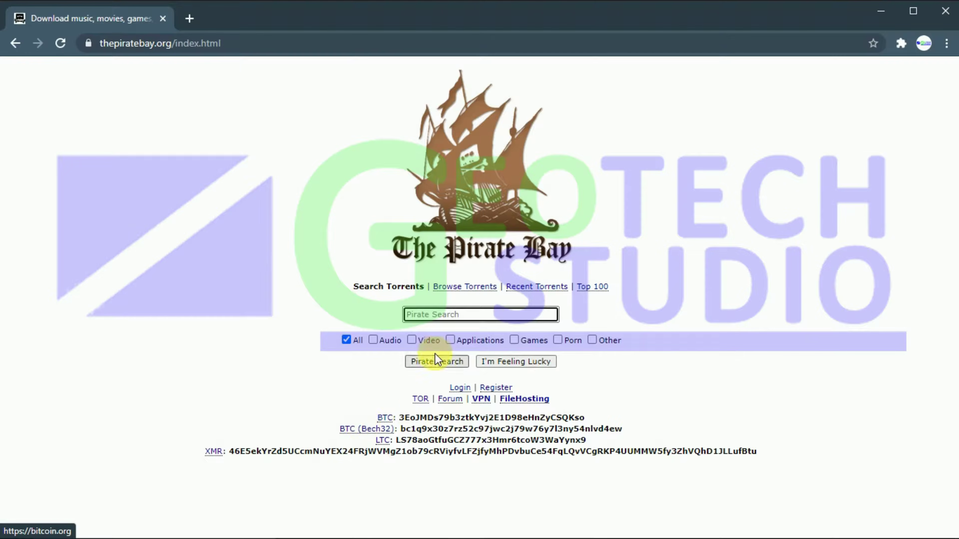
Search the site for idm across all categories.
click(434, 321)
text(idm)
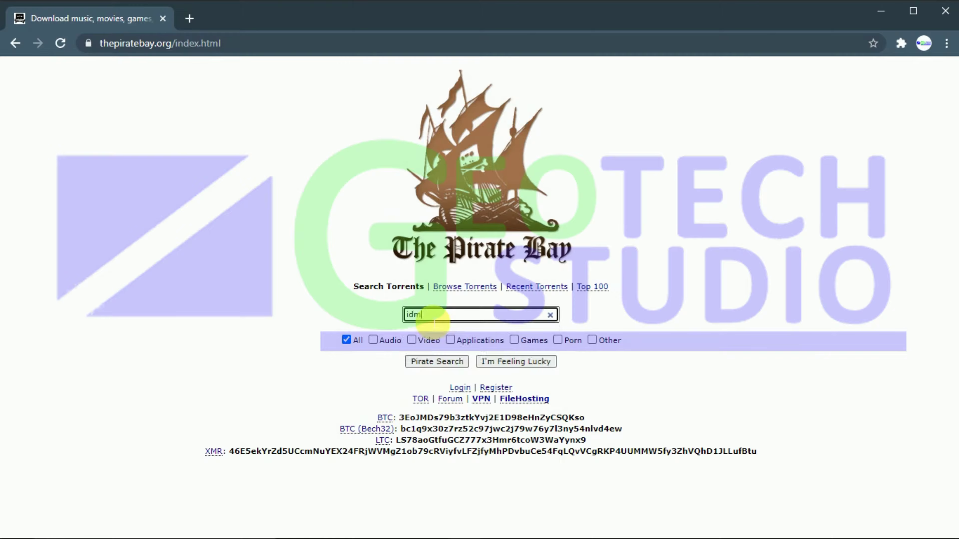
key(Return)
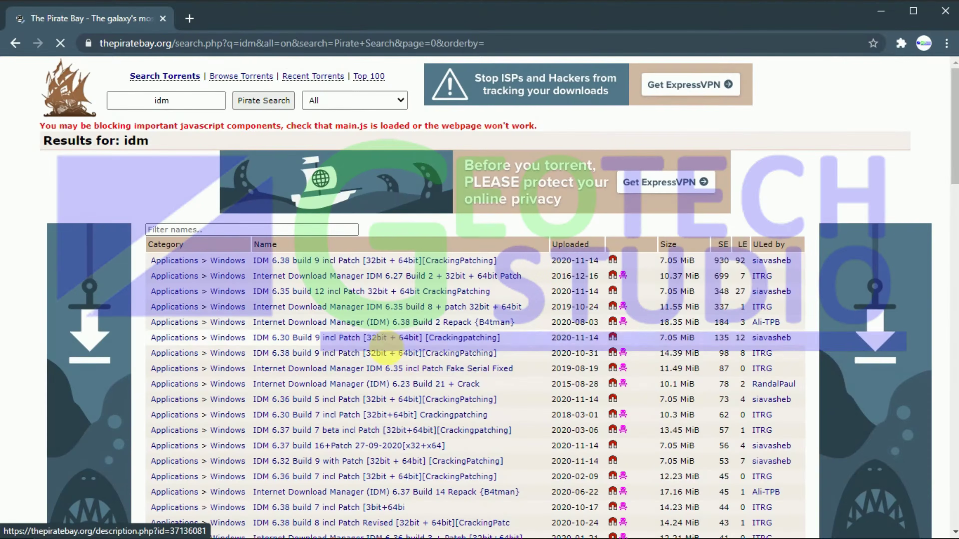
Look through the idm search results, comparing build versions and upload dates.
scroll(396, 302, down, 6)
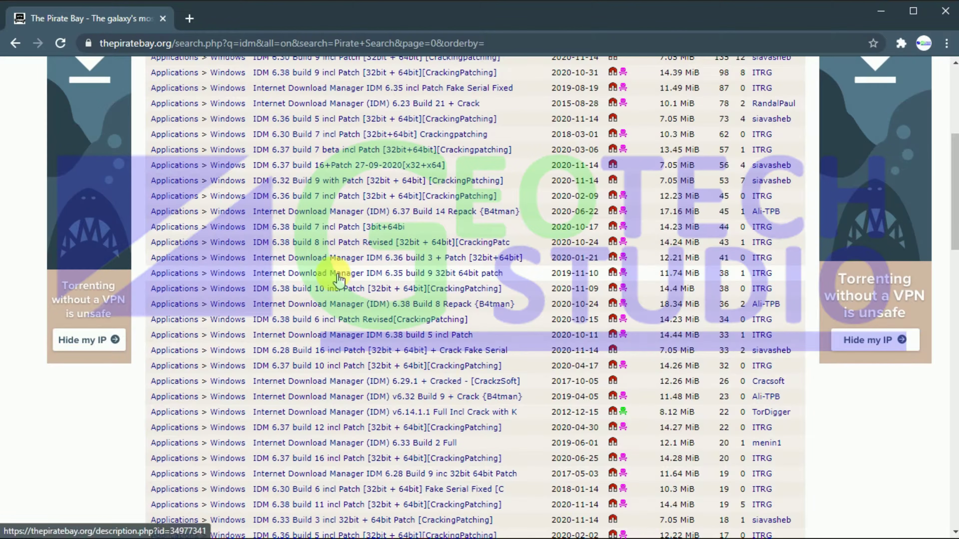
scroll(360, 268, up, 6)
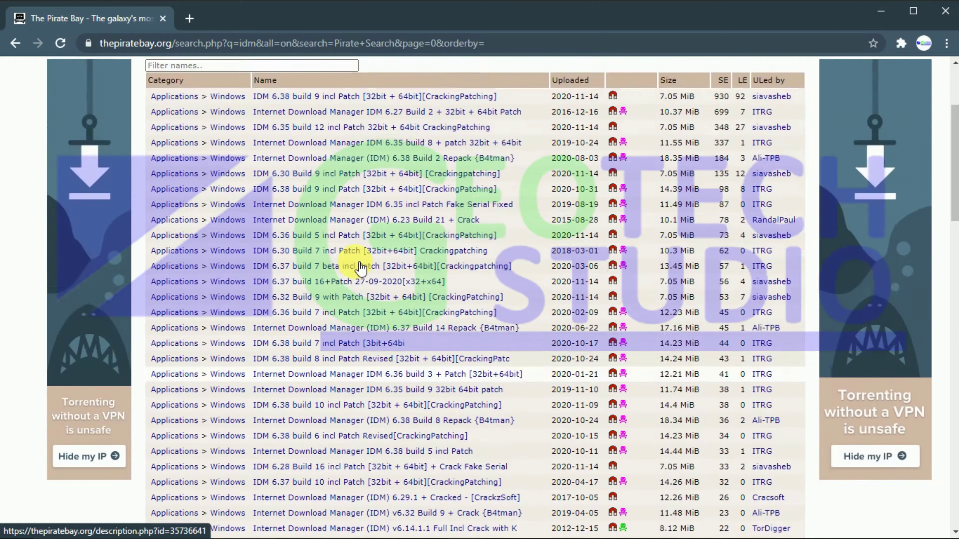
scroll(362, 287, down, 6)
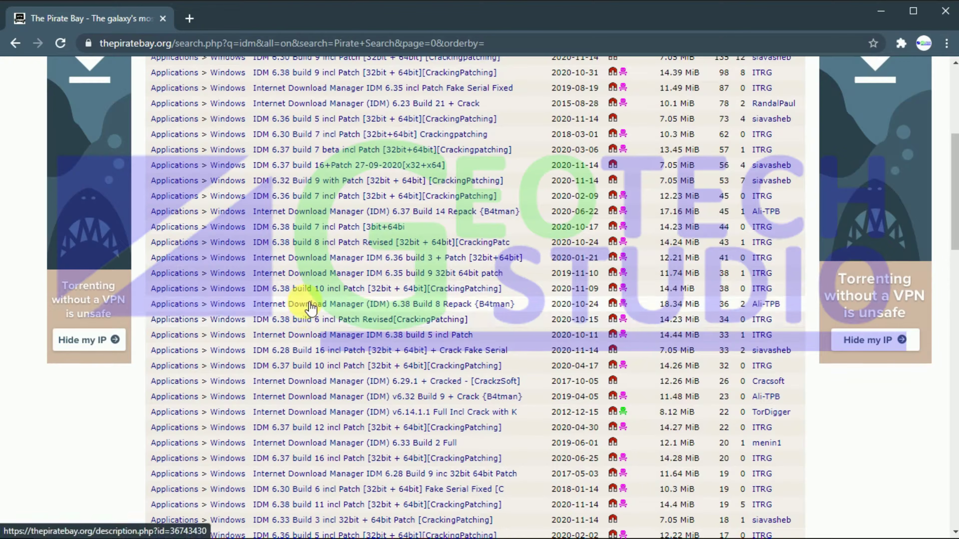
scroll(328, 340, down, 2)
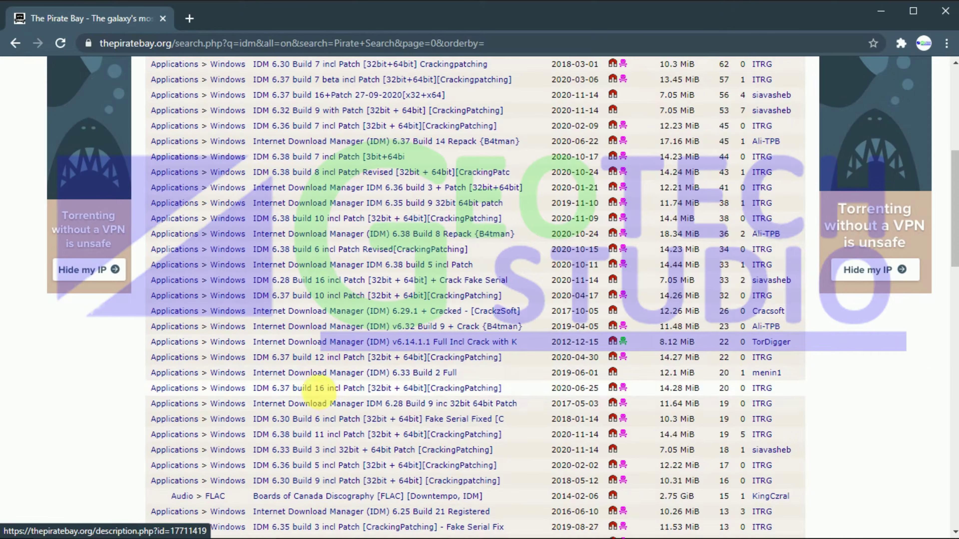
scroll(317, 396, up, 4)
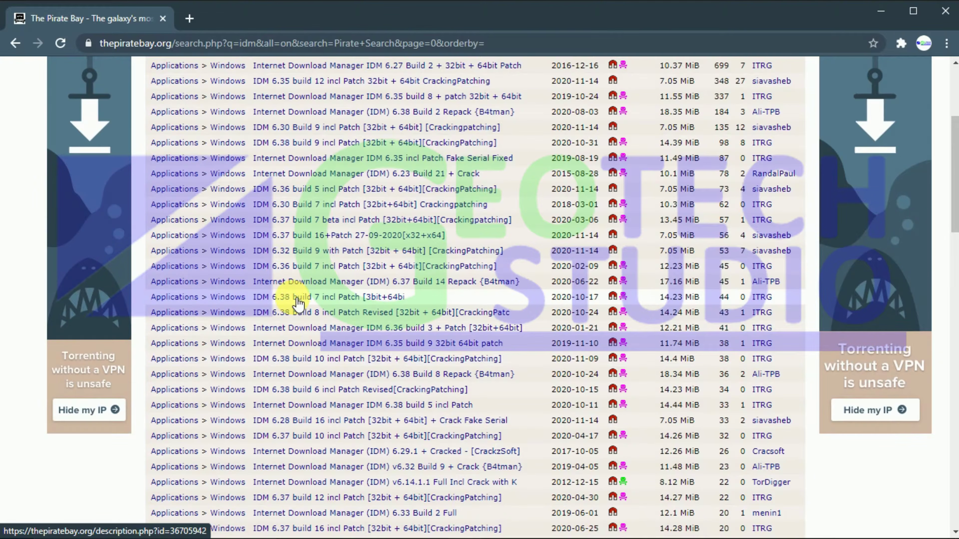
scroll(297, 311, up, 2)
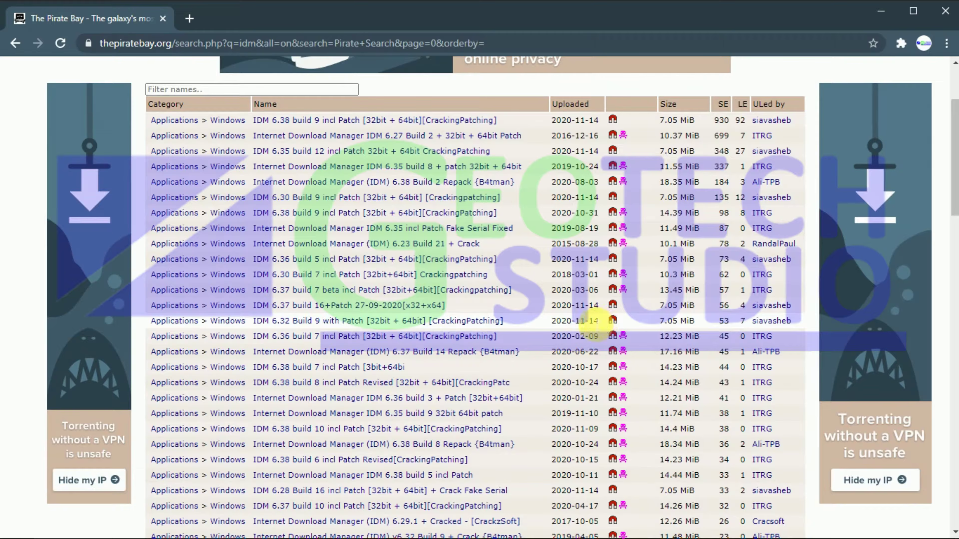
scroll(581, 326, down, 4)
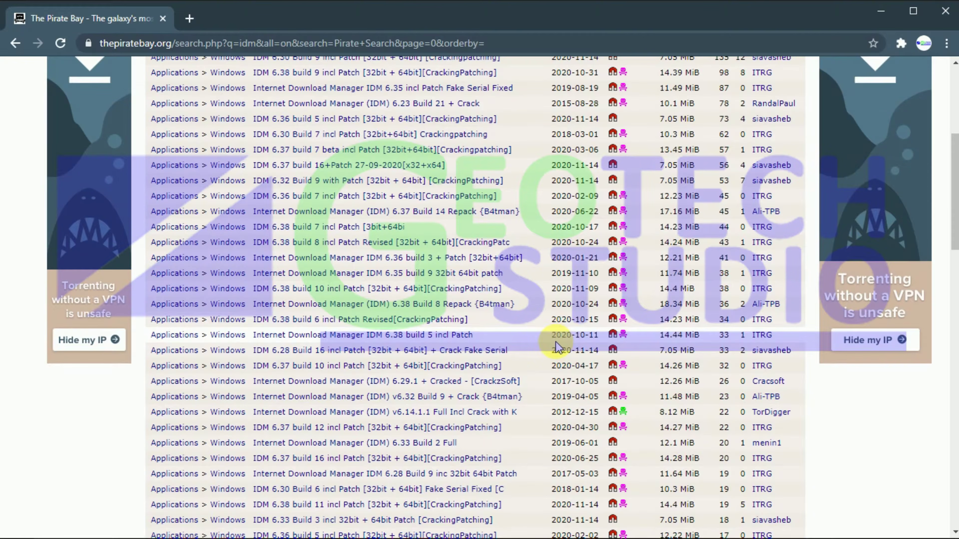
scroll(558, 347, down, 2)
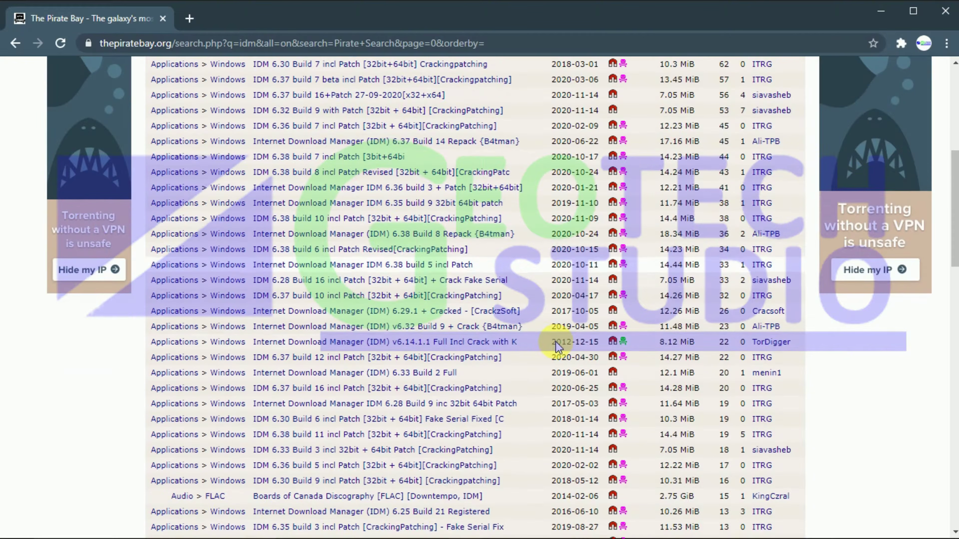
click(621, 435)
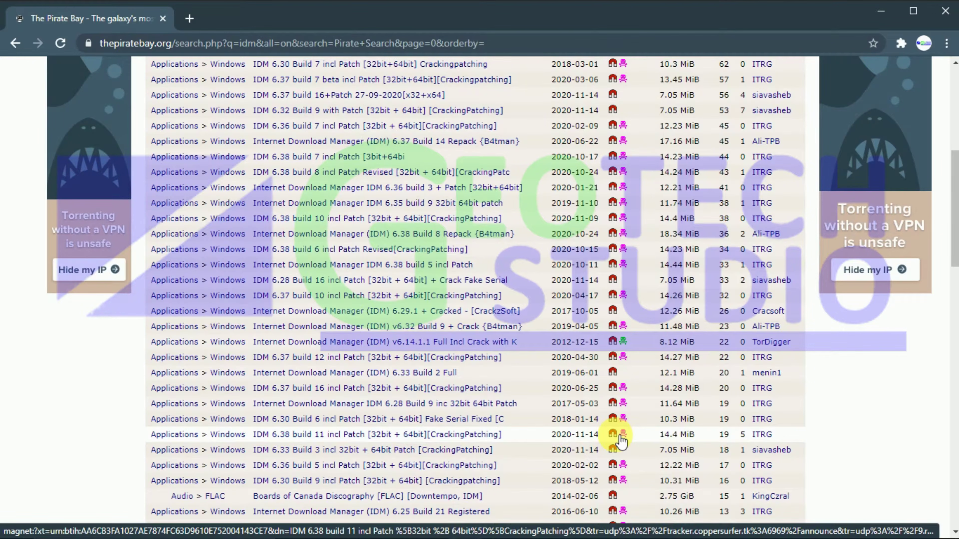
click(504, 165)
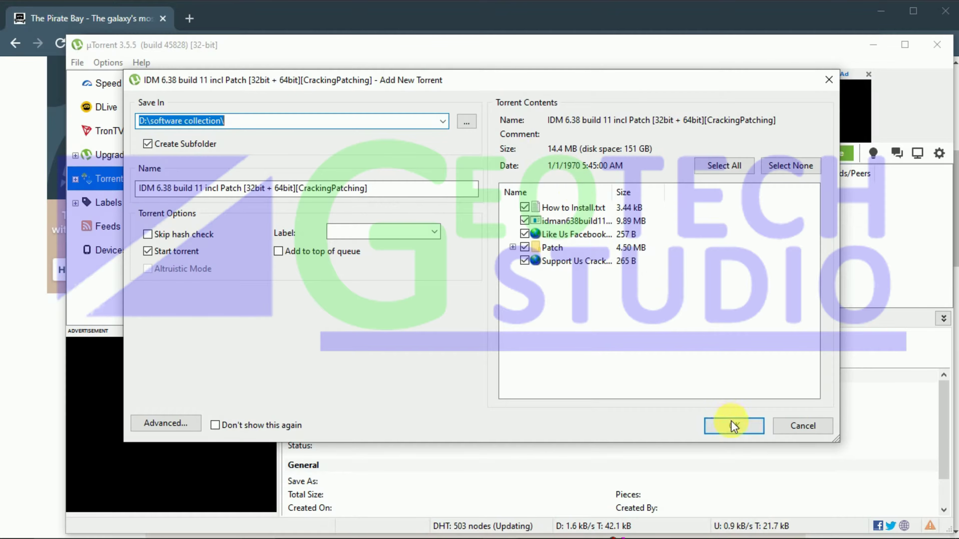
click(801, 428)
click(936, 44)
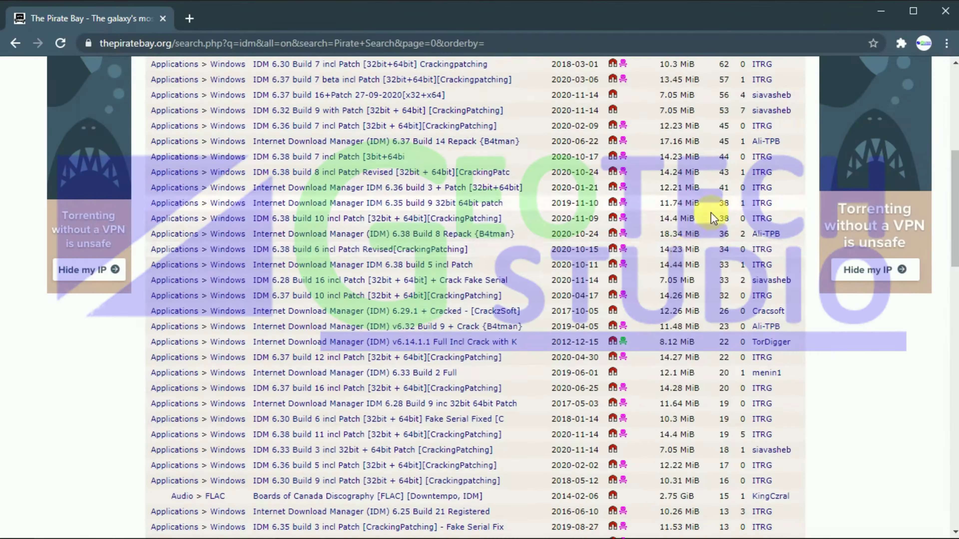
Close the browser and open the IDM 6.38 build 11 folder inside software collection on drive D in File Explorer.
click(936, 17)
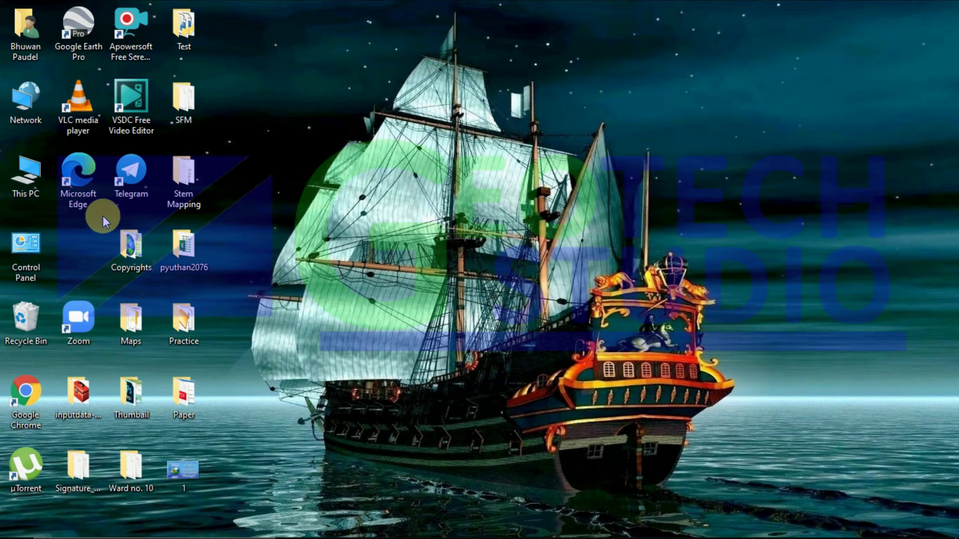
double_click(26, 183)
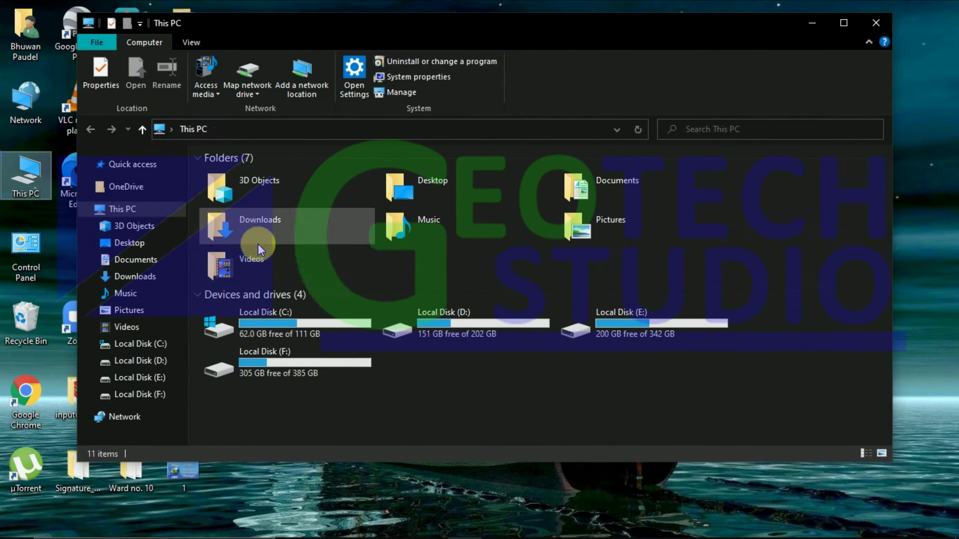
double_click(443, 329)
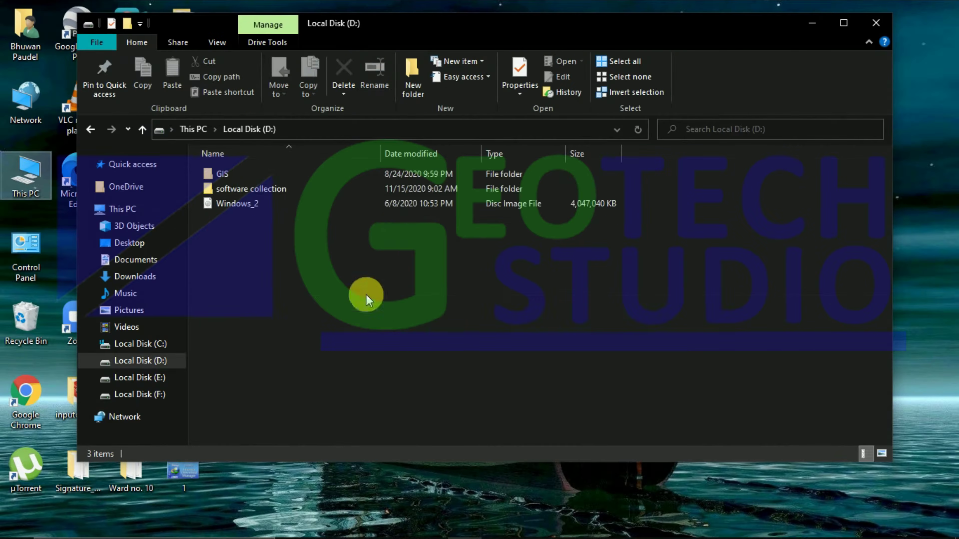
double_click(248, 191)
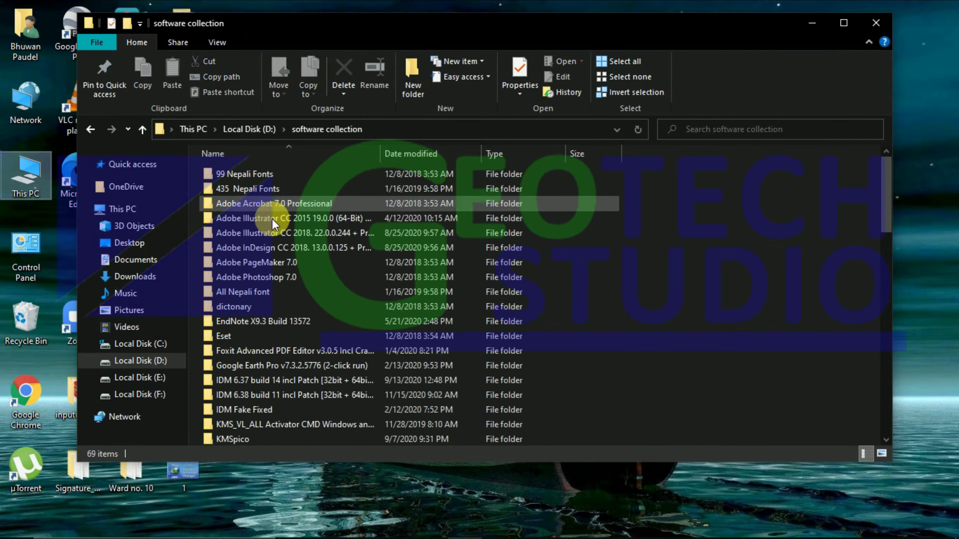
double_click(277, 396)
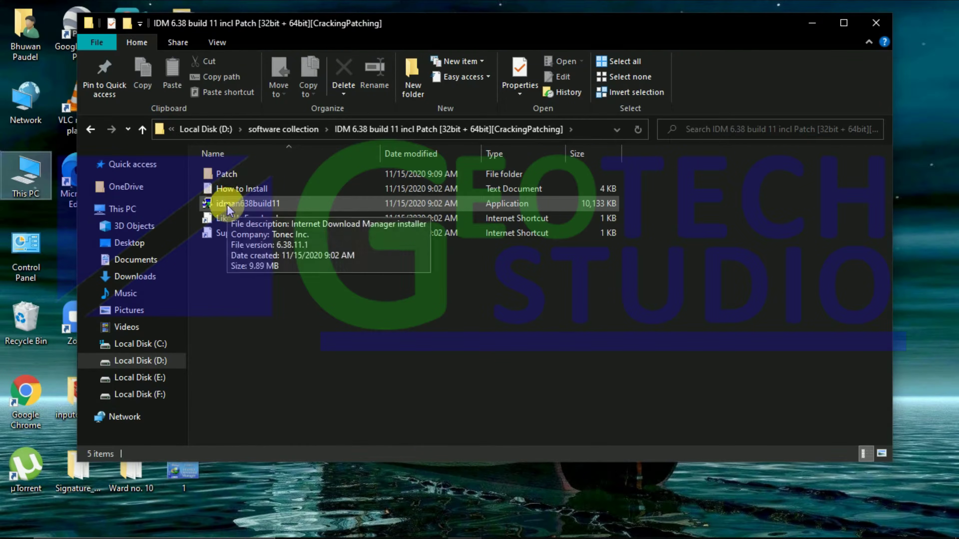
Run the idman638build11 installer, accept the license terms and complete the Internet Download Manager installation.
double_click(228, 206)
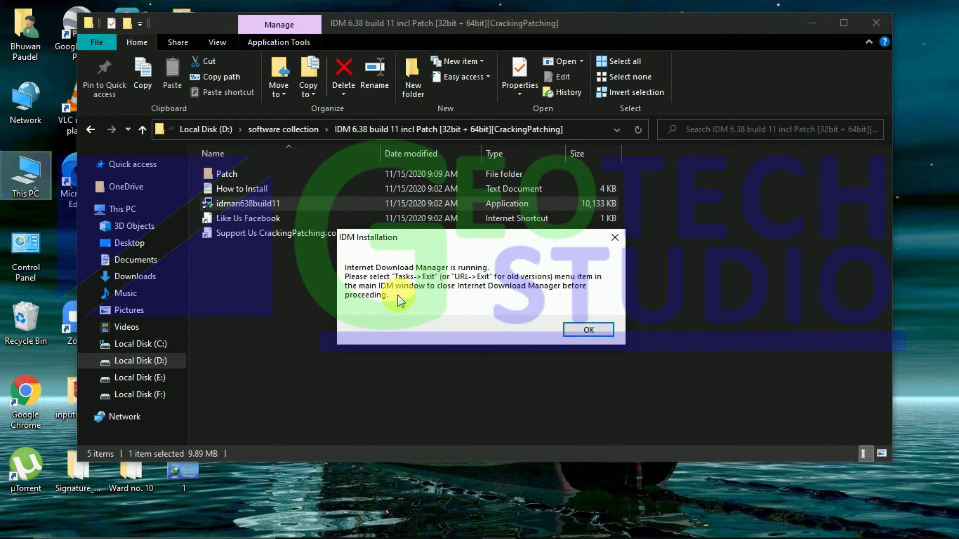
click(587, 330)
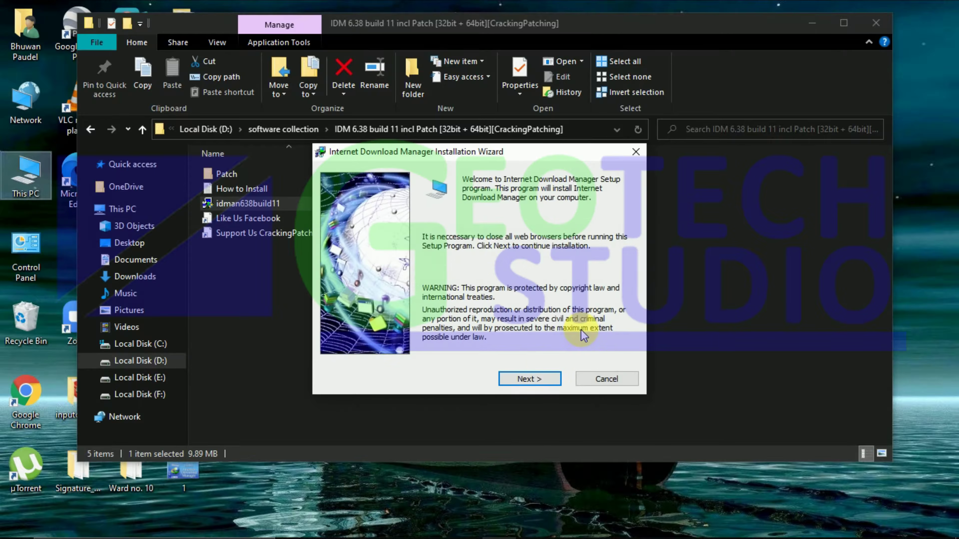
click(543, 381)
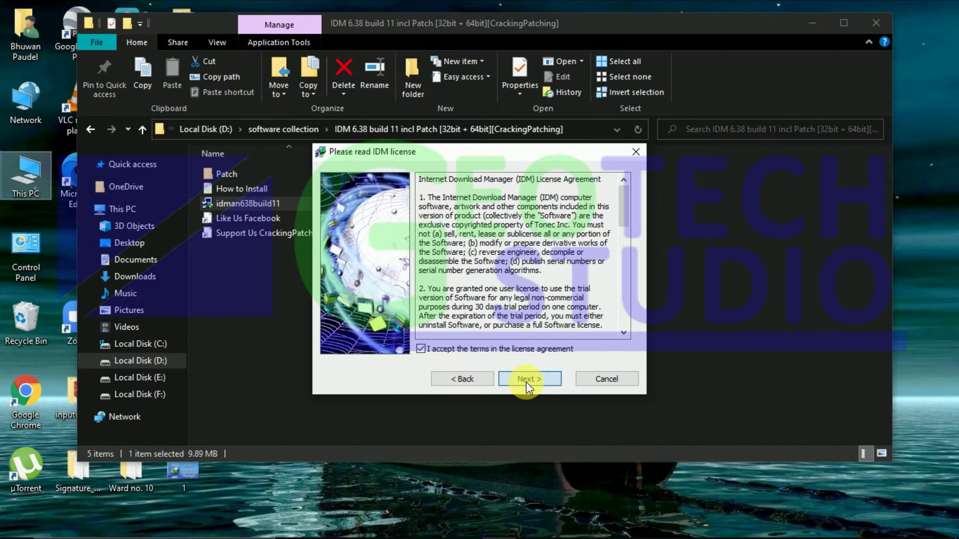
click(526, 382)
click(526, 382)
click(526, 382)
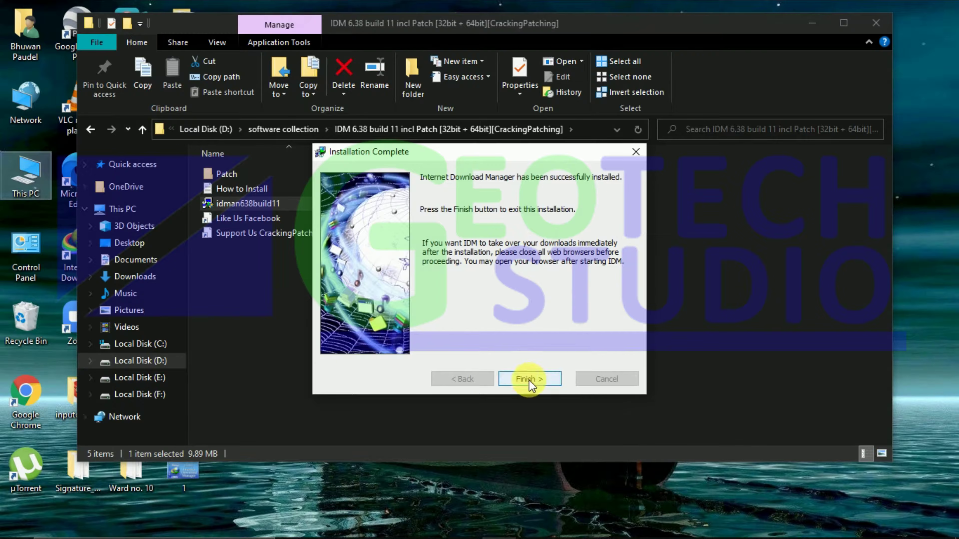
click(528, 379)
Run 64bit Patch from the Patch folder's 64bit Patch subfolder, installing to C:\Program Files (x86)\Internet Download Manager, and finish its setup wizard.
double_click(223, 175)
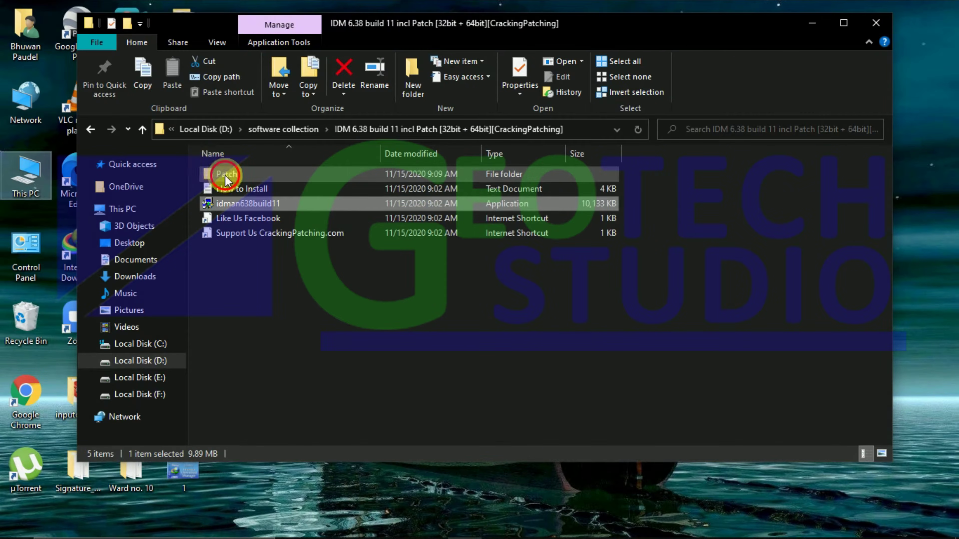
double_click(236, 176)
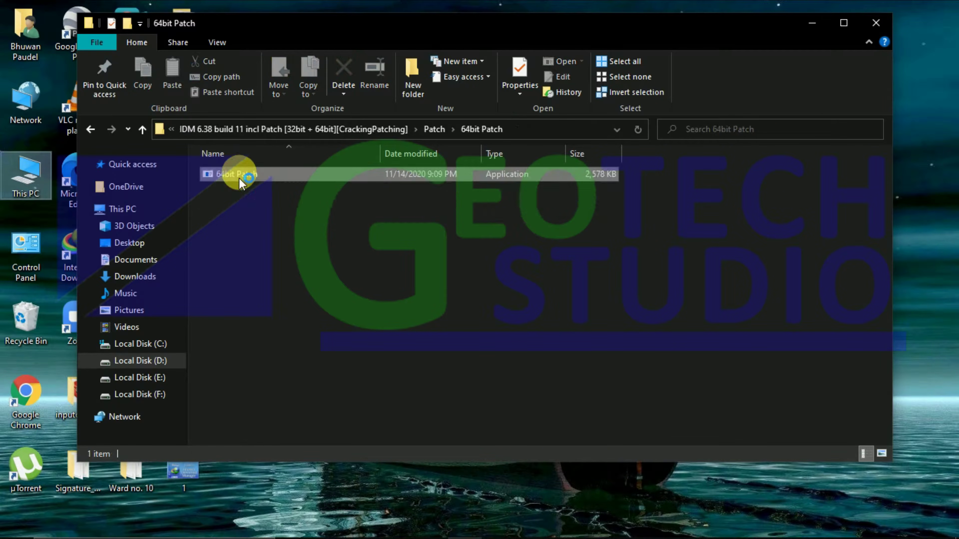
click(239, 174)
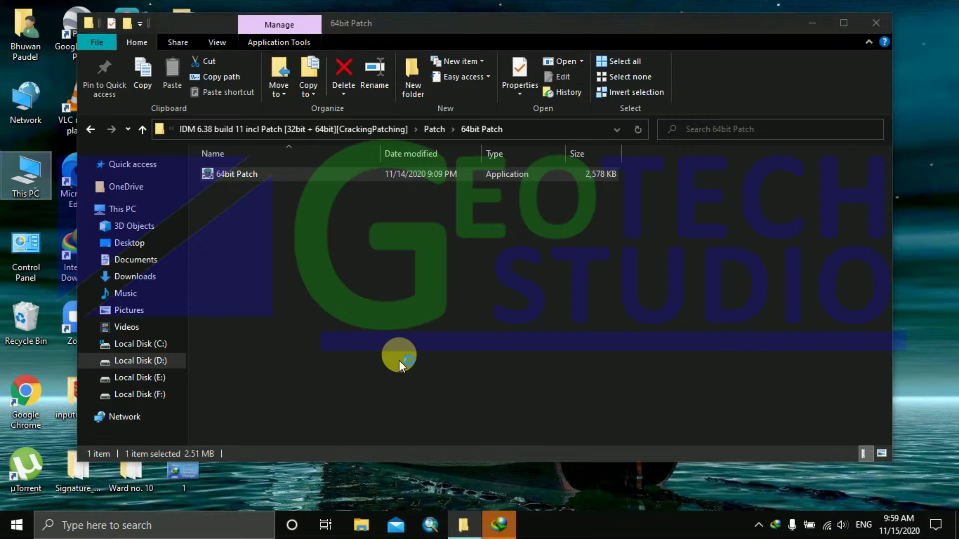
click(558, 387)
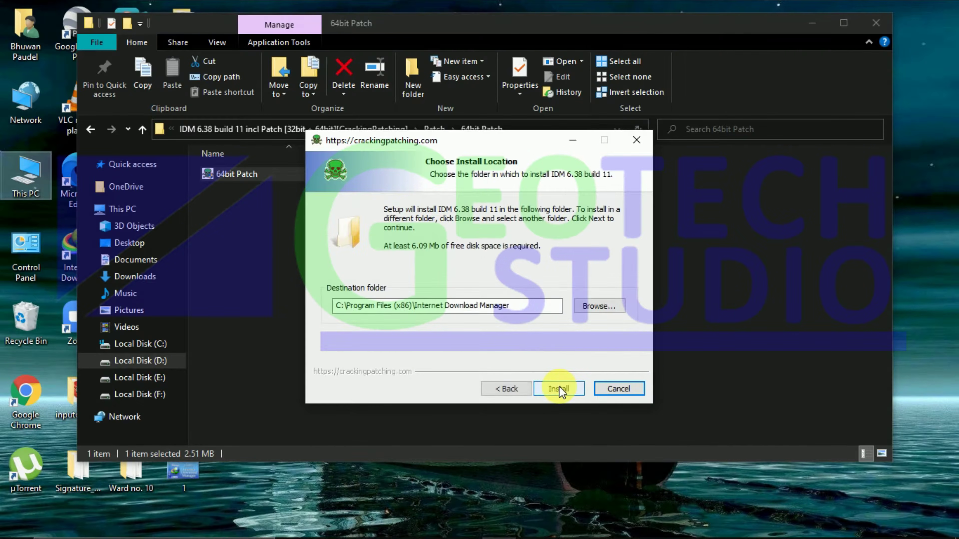
click(559, 387)
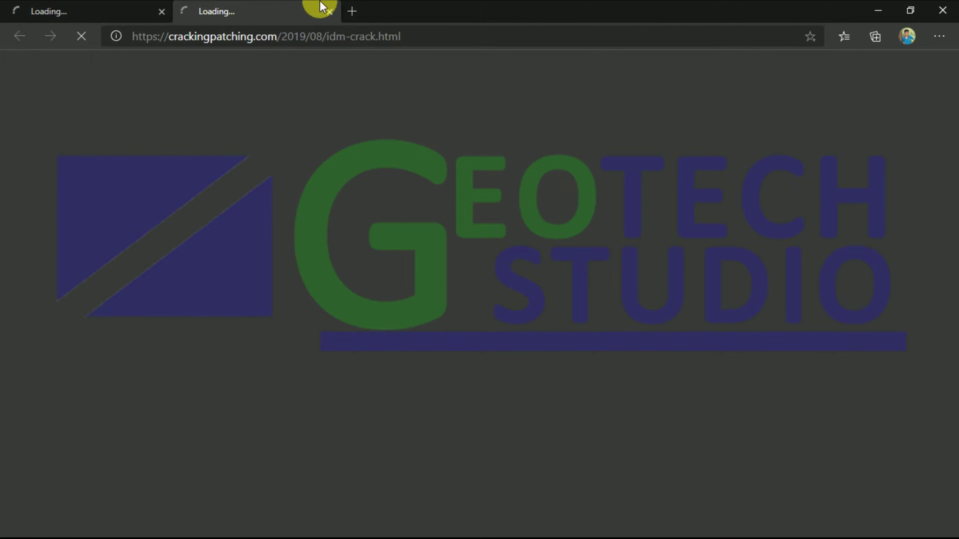
click(332, 11)
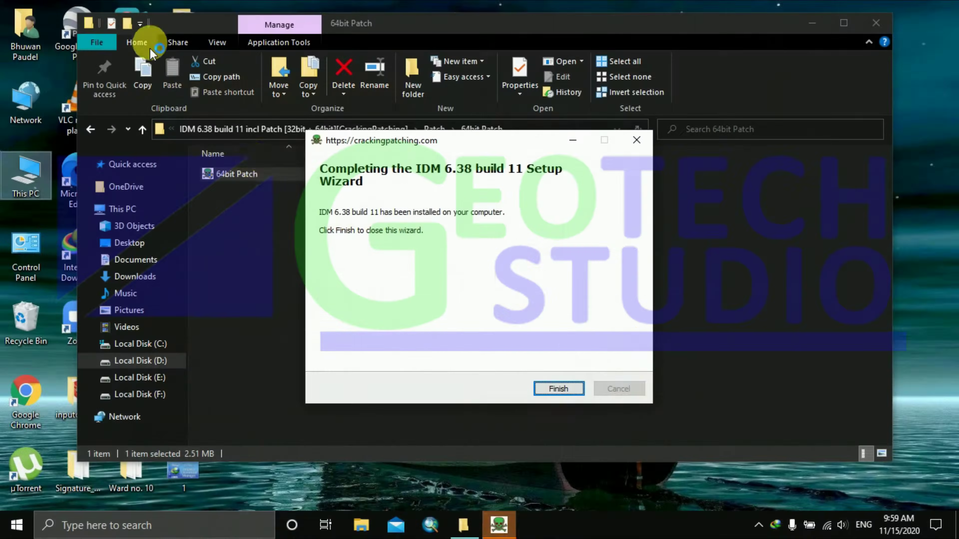
click(558, 388)
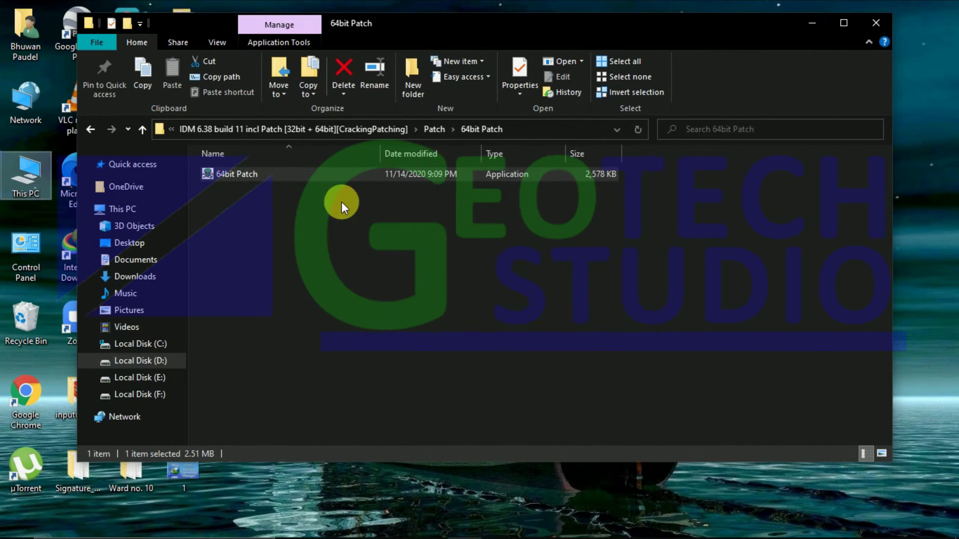
Go back up from the 64bit Patch folder to the IDM 6.38 build 11 folder and close File Explorer.
click(433, 129)
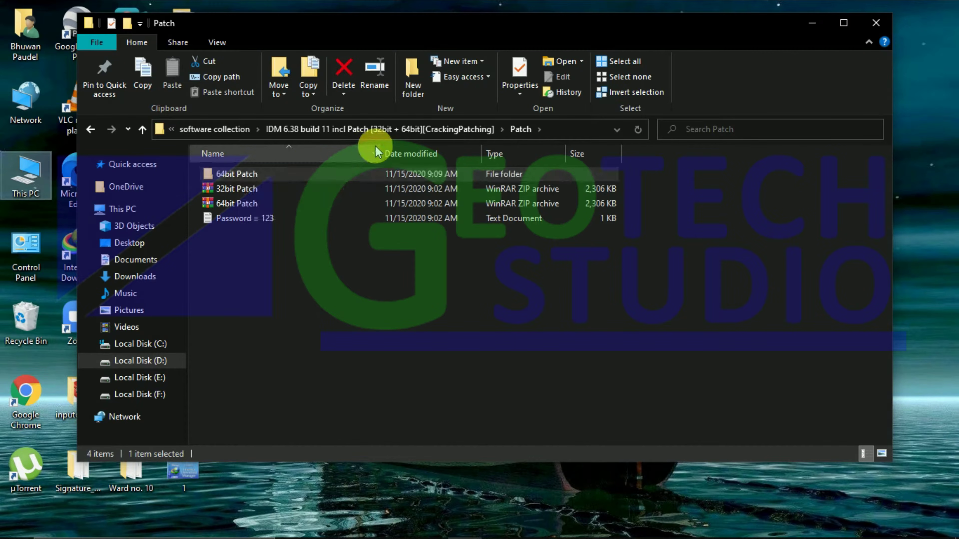
click(327, 132)
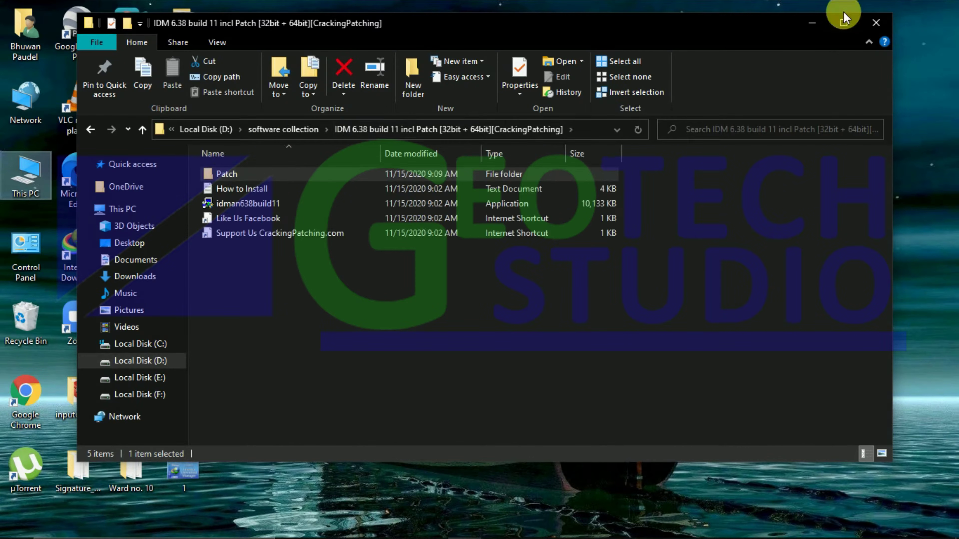
click(875, 23)
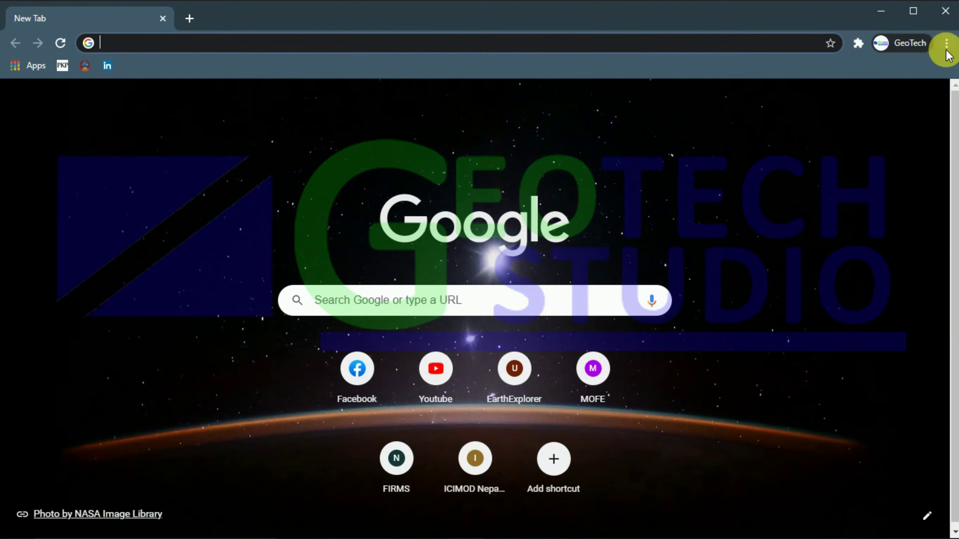
Open the extensions page in Google Chrome, search the installed extensions for "IDM integration module" and select the search text for reuse.
click(946, 47)
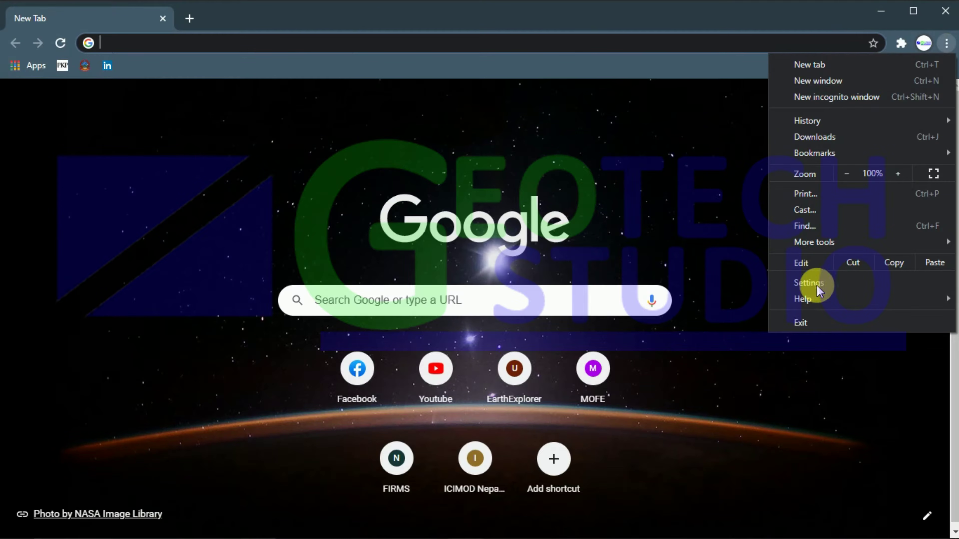
mouse_move(796, 245)
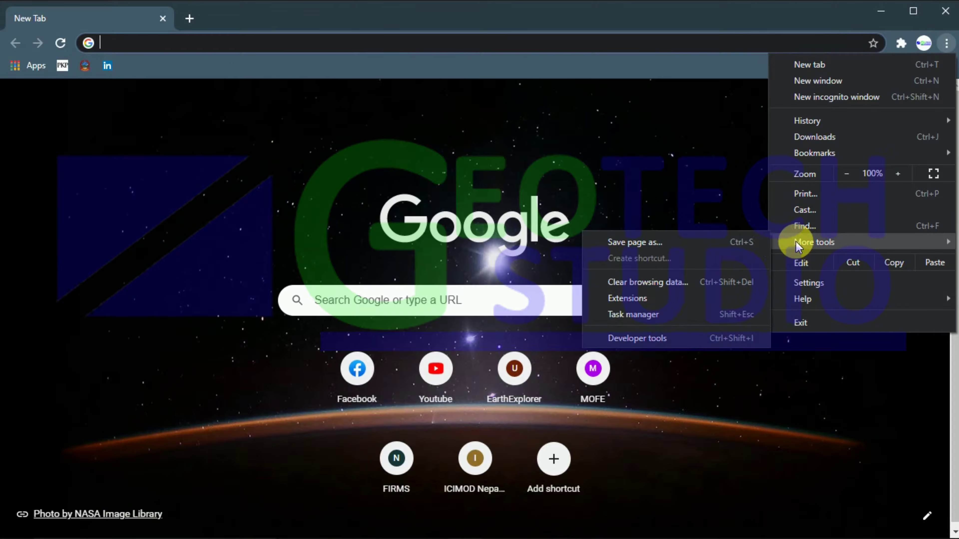
click(655, 297)
click(332, 87)
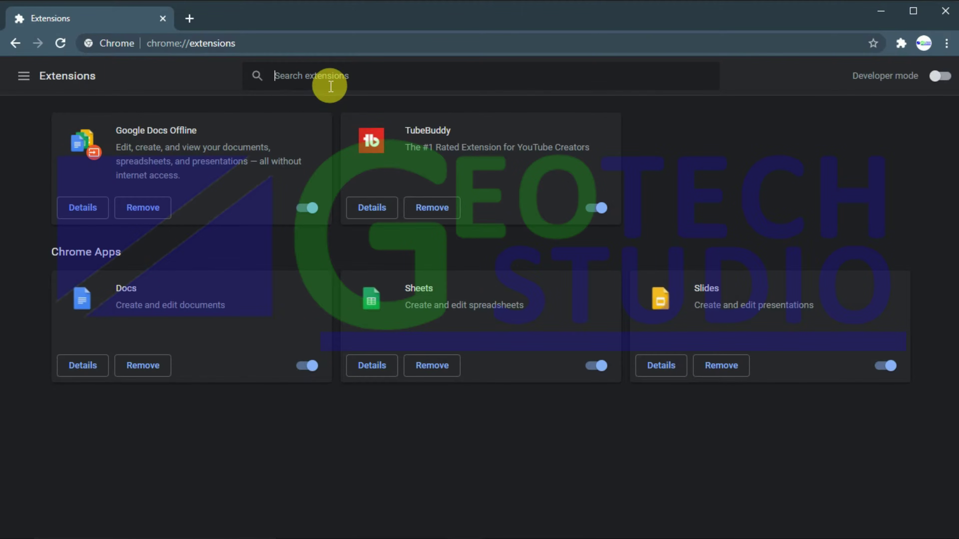
text(IDM integration module)
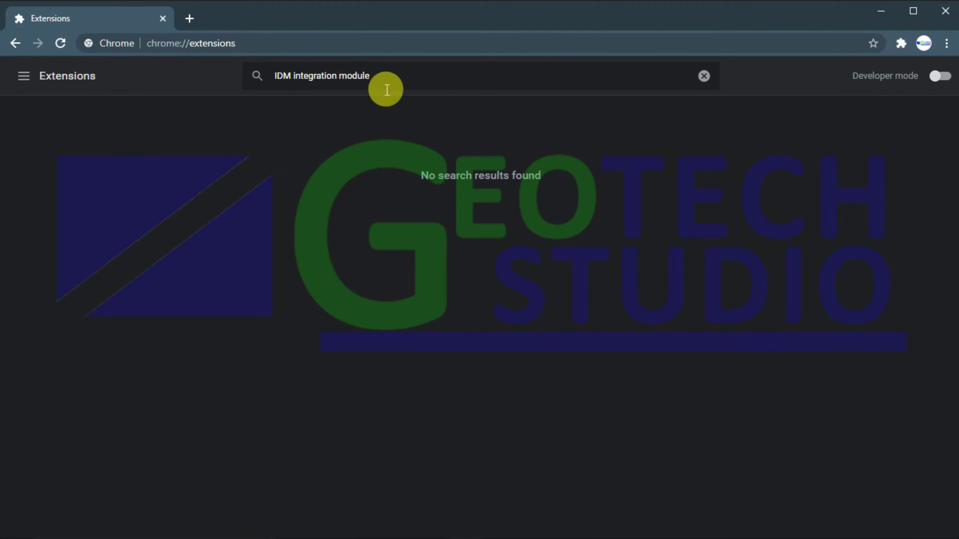
drag(387, 90, 277, 91)
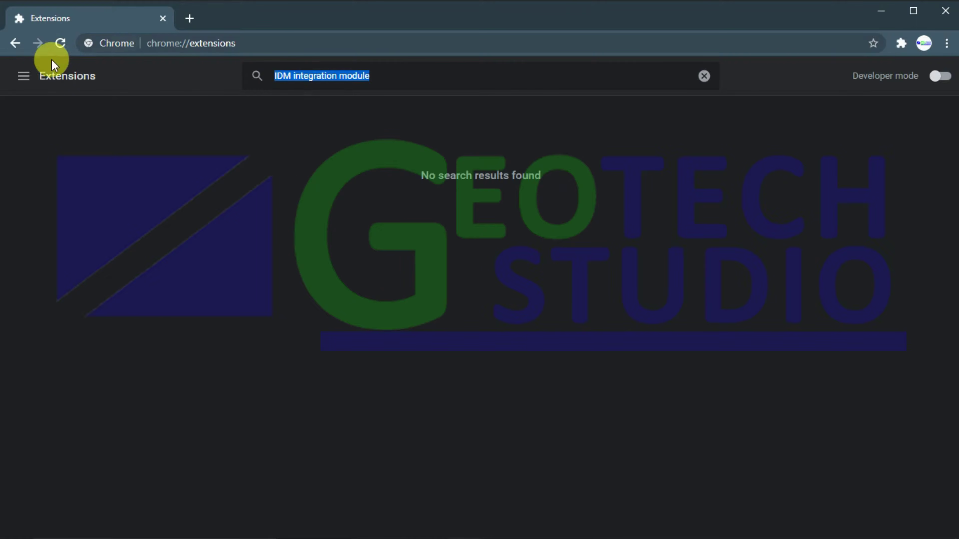
Leave the extensions page, search the Chrome Web Store for "IDM integration module" and look through the listed extensions.
click(23, 77)
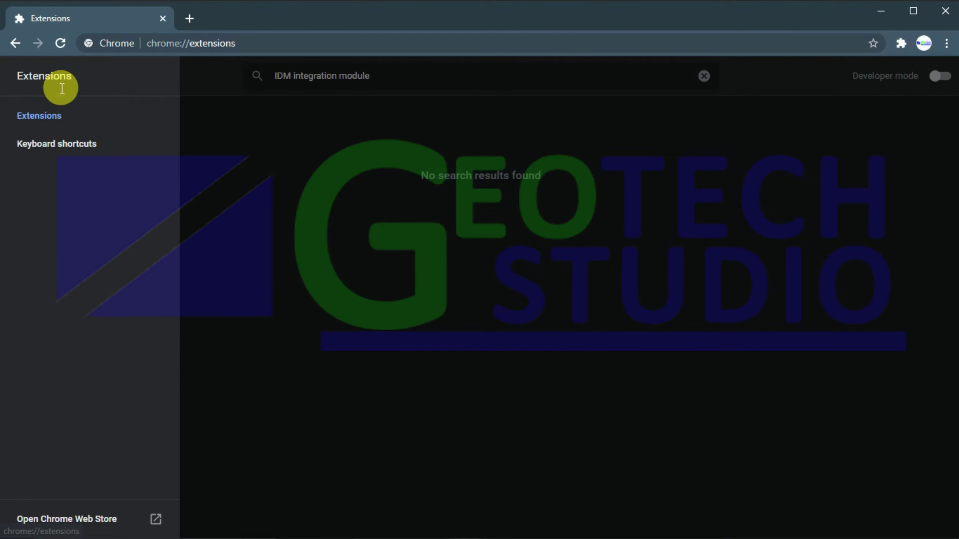
click(15, 47)
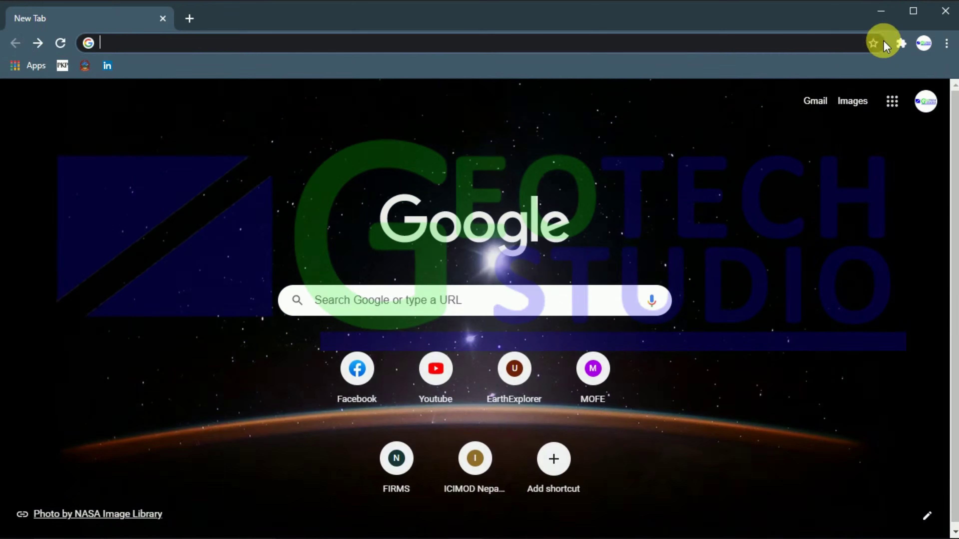
click(19, 67)
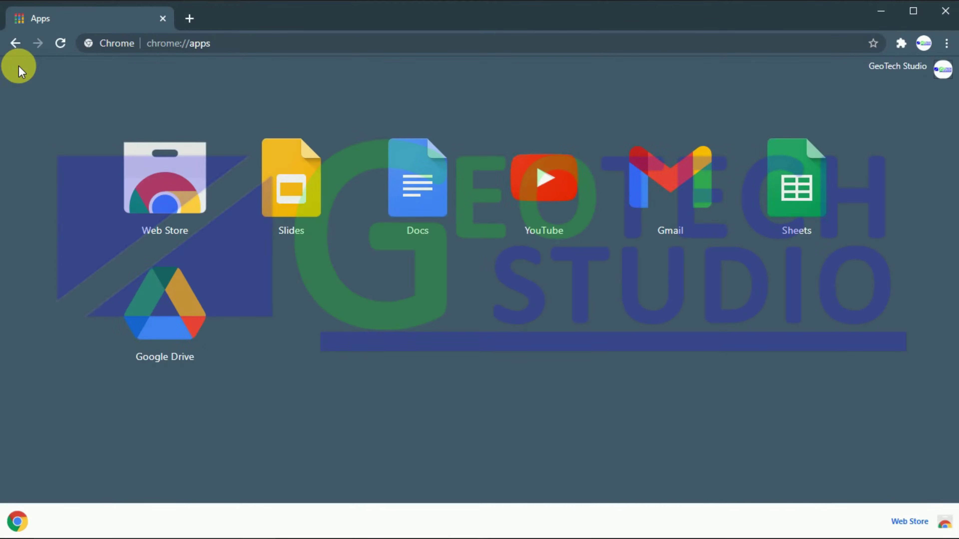
click(147, 172)
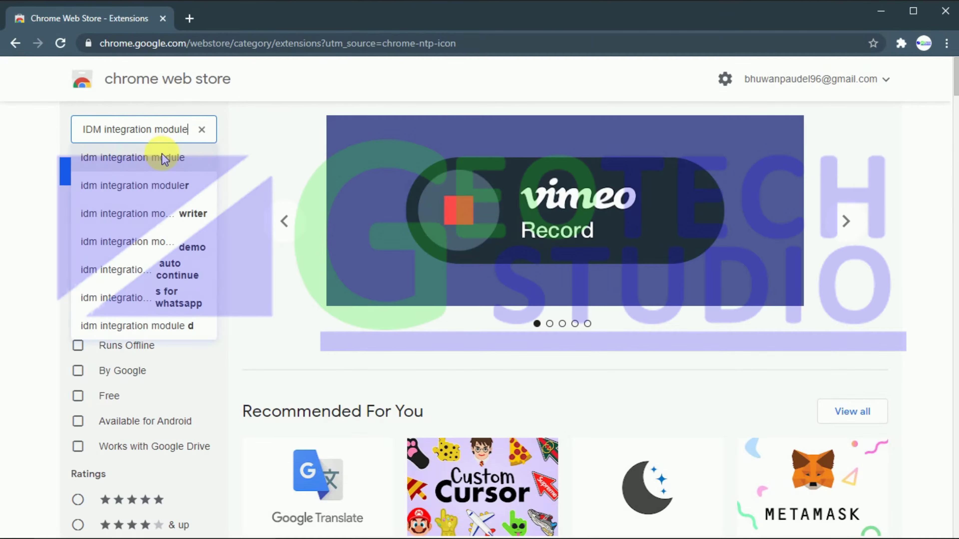
click(164, 159)
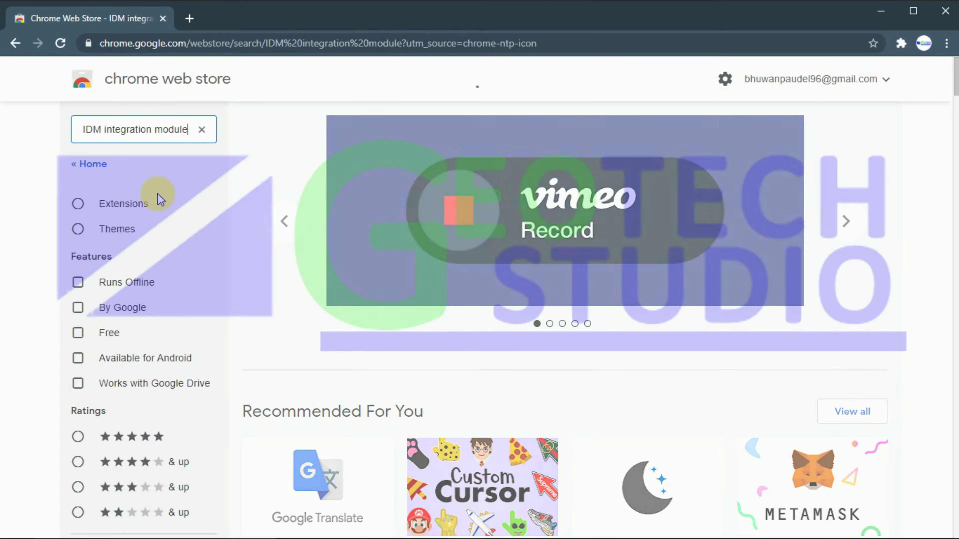
scroll(575, 291, down, 3)
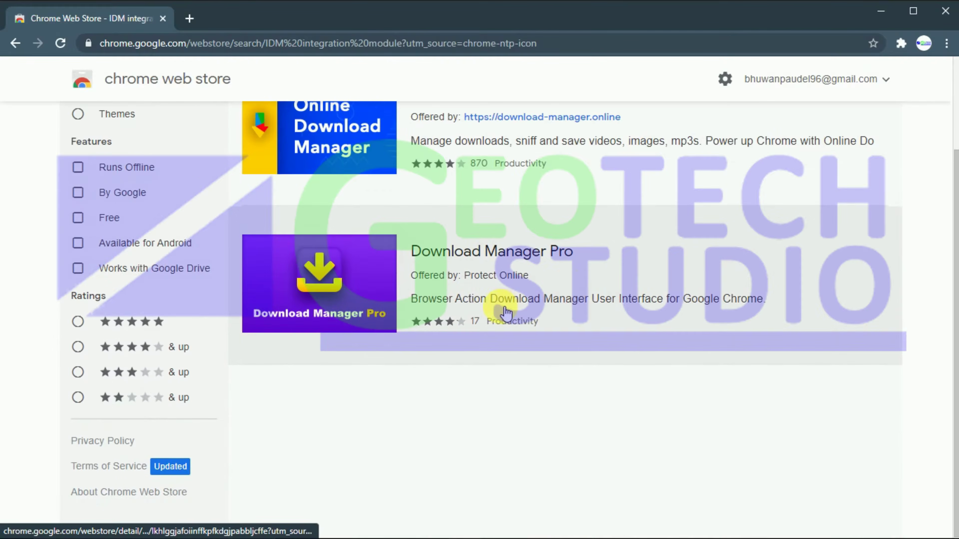
scroll(353, 366, up, 3)
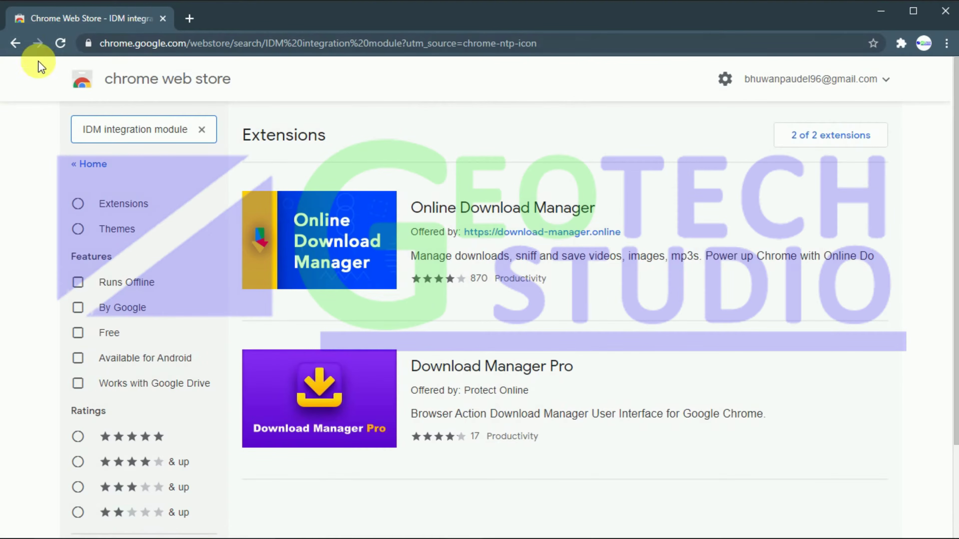
Search Google for "idm integration module" in a fresh tab and open the FAQ "How to find IDM extension in Chrome web store?".
click(196, 20)
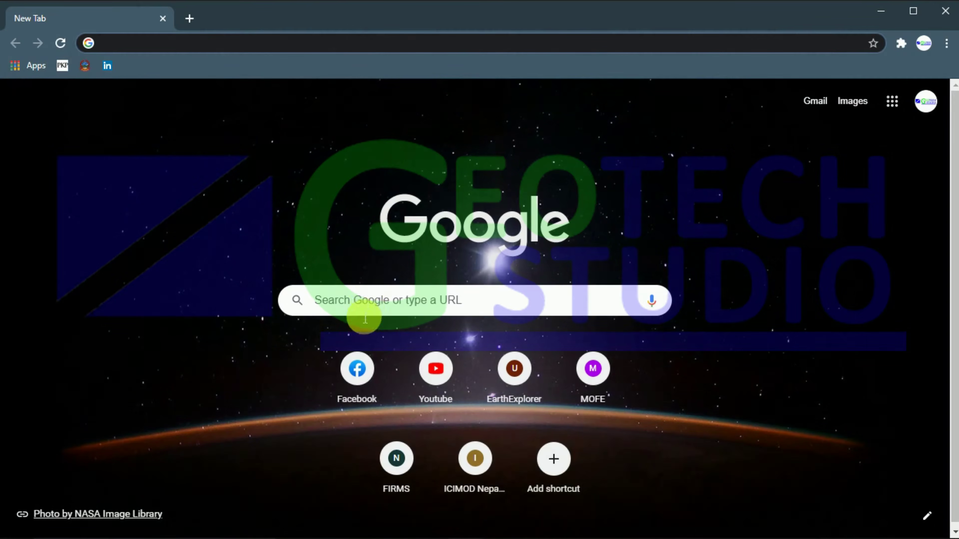
click(365, 317)
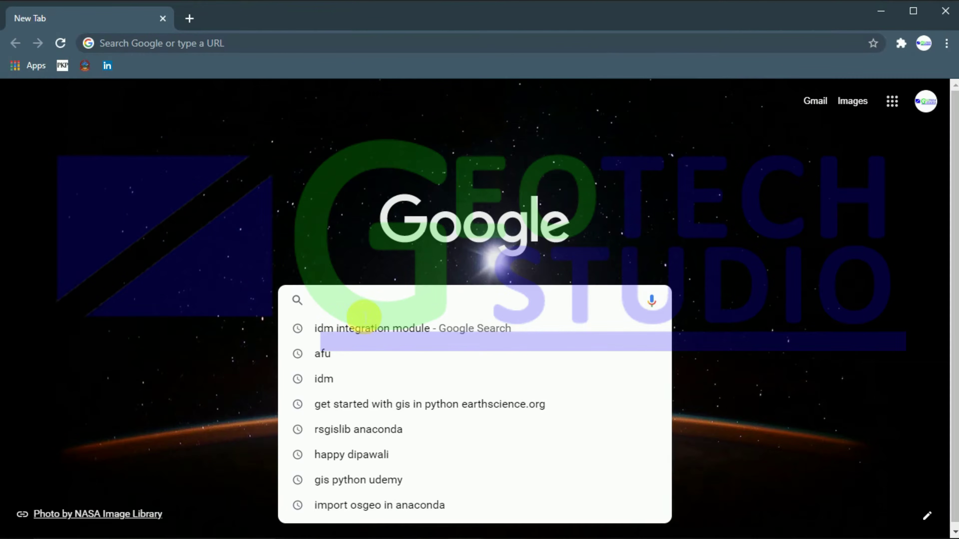
click(351, 333)
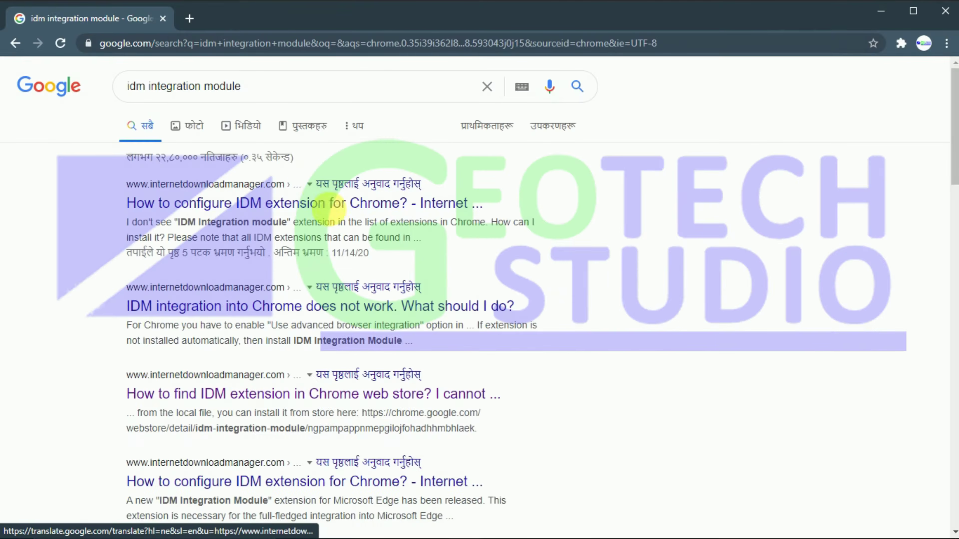
scroll(226, 302, down, 2)
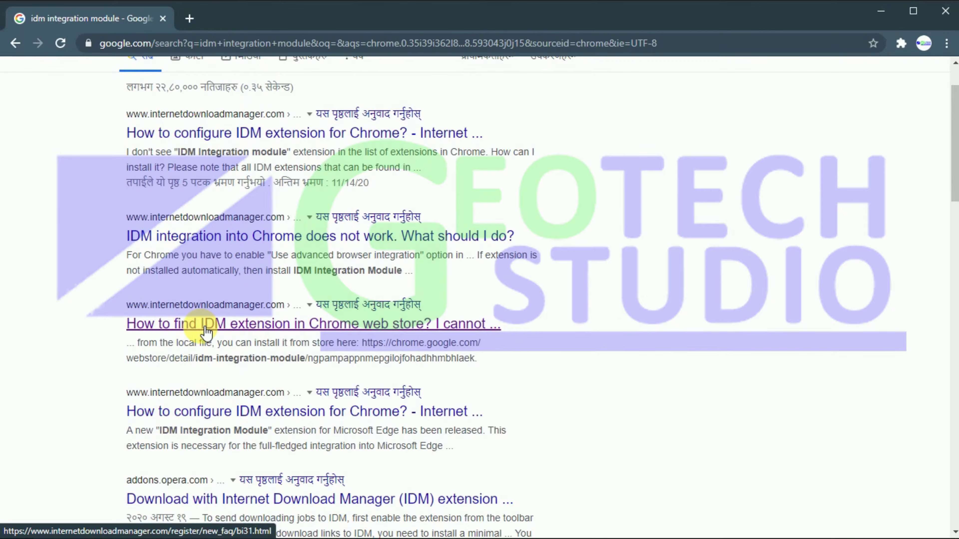
click(172, 328)
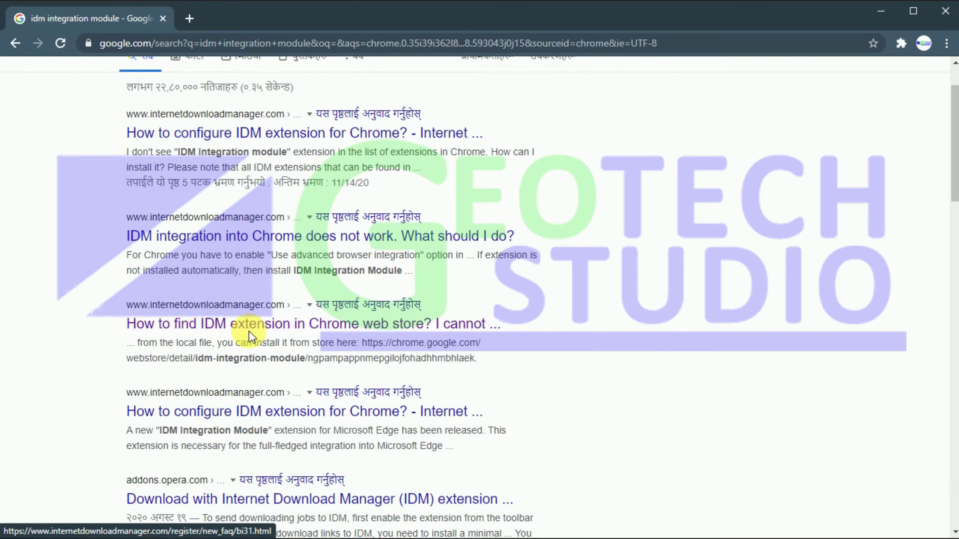
click(359, 327)
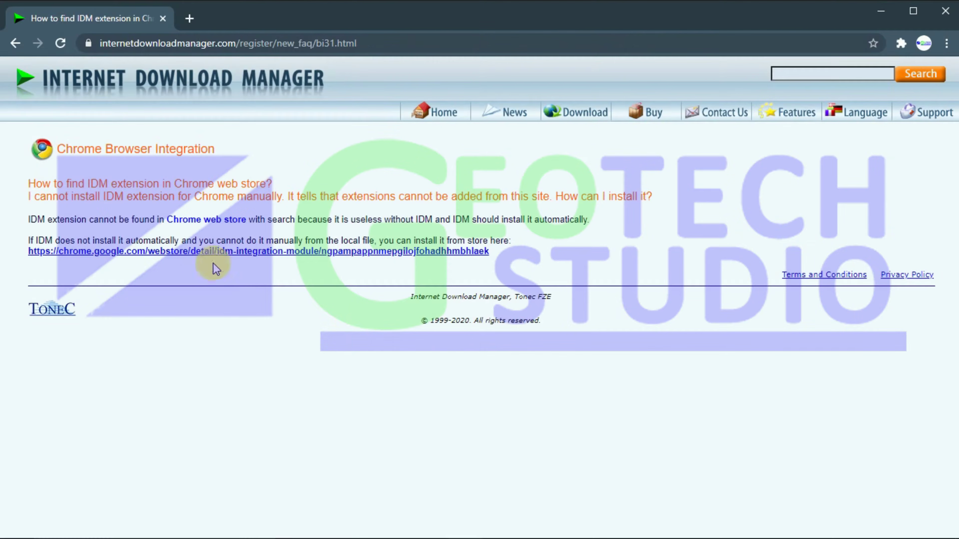
Follow the FAQ's store link to IDM Integration Module, add the extension to Chrome and close its welcome page.
click(71, 260)
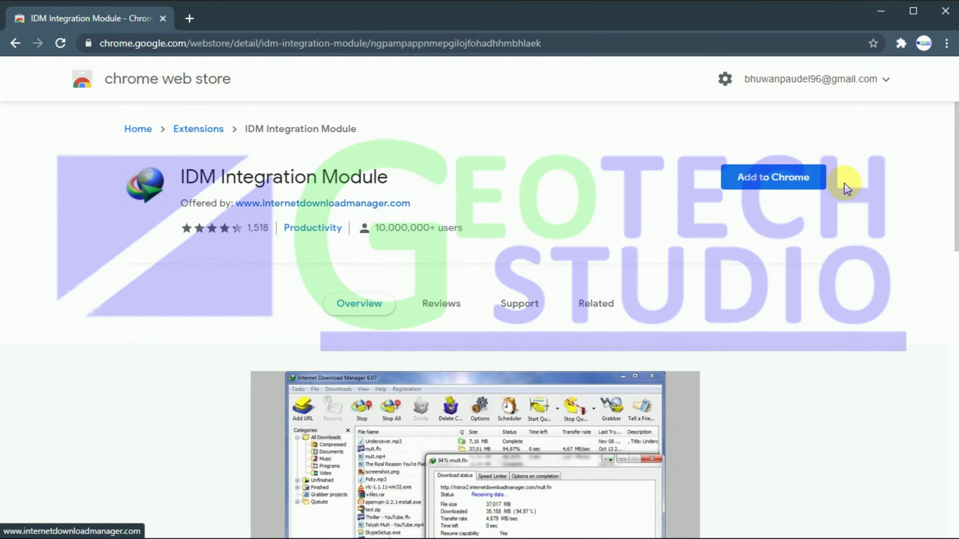
click(751, 184)
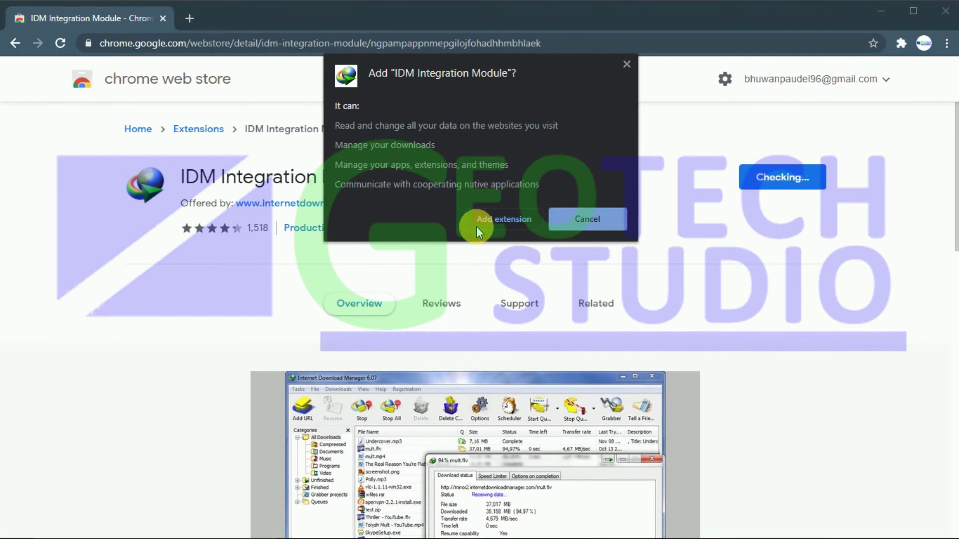
click(477, 224)
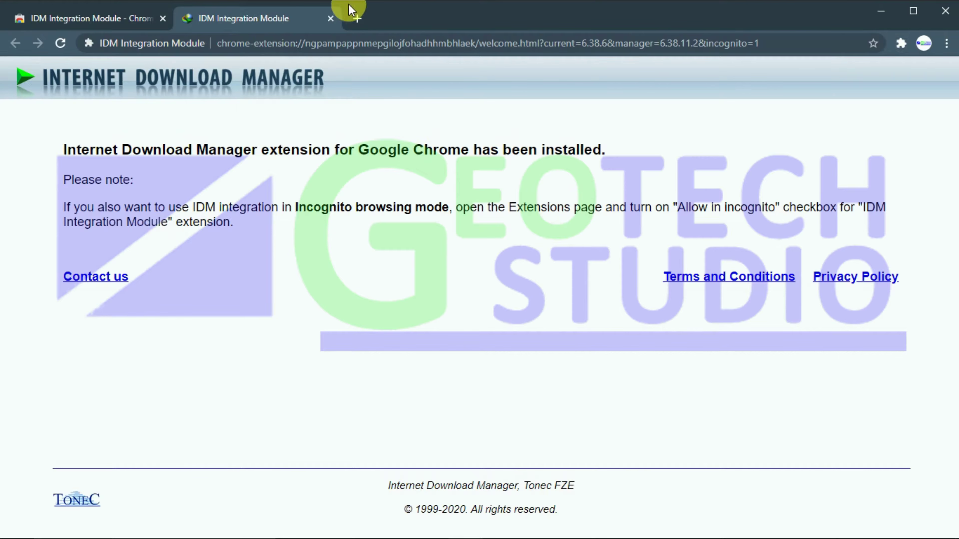
click(331, 19)
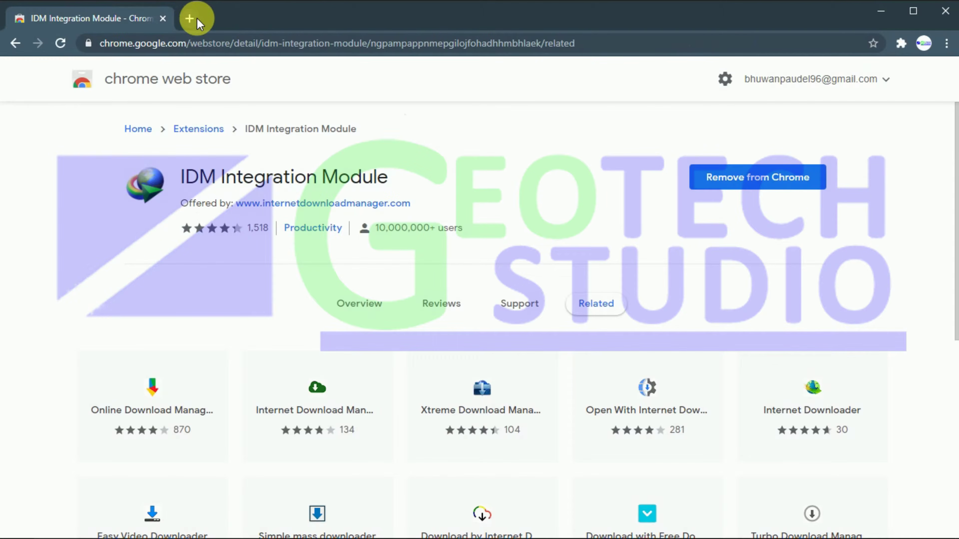
Replace the store page with a new tab and check the extensions page for IDM Integration Module.
click(189, 17)
click(164, 18)
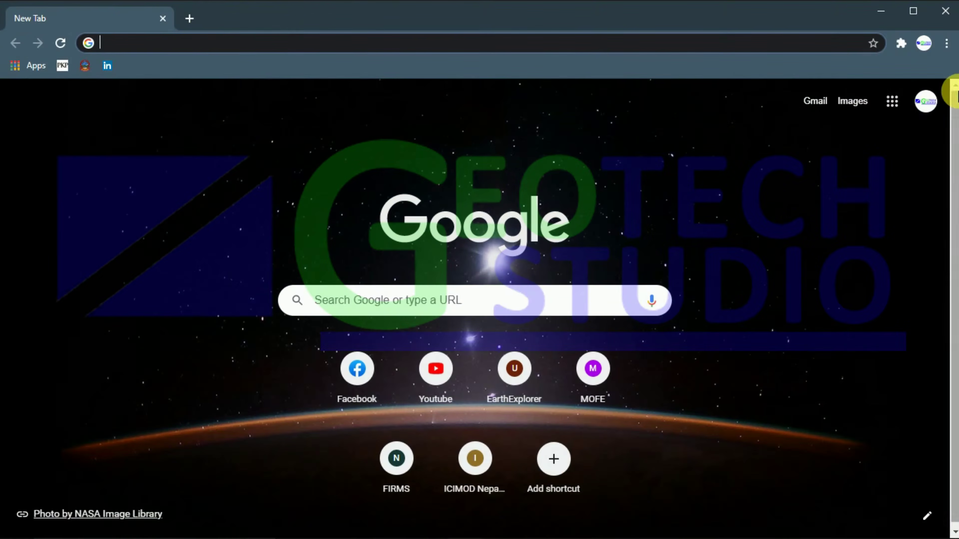
click(946, 43)
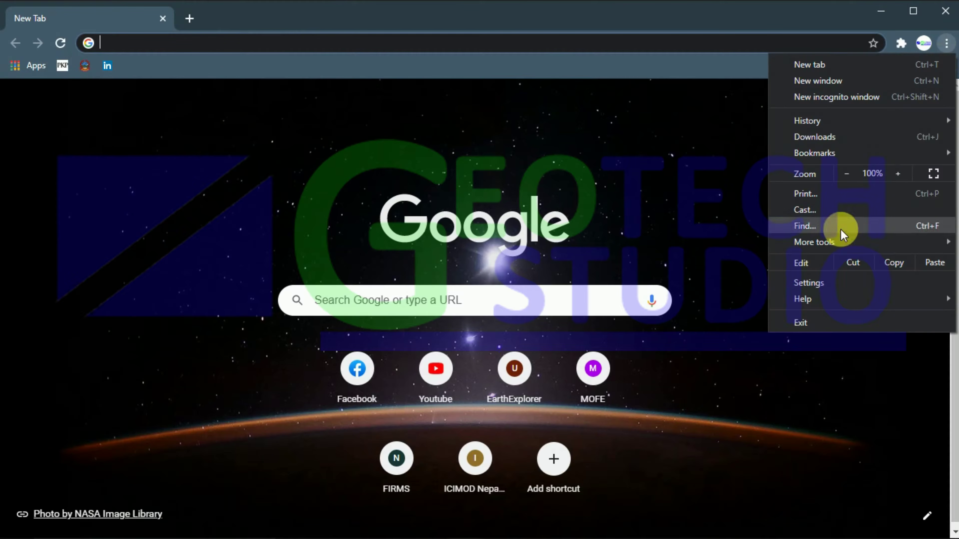
mouse_move(780, 240)
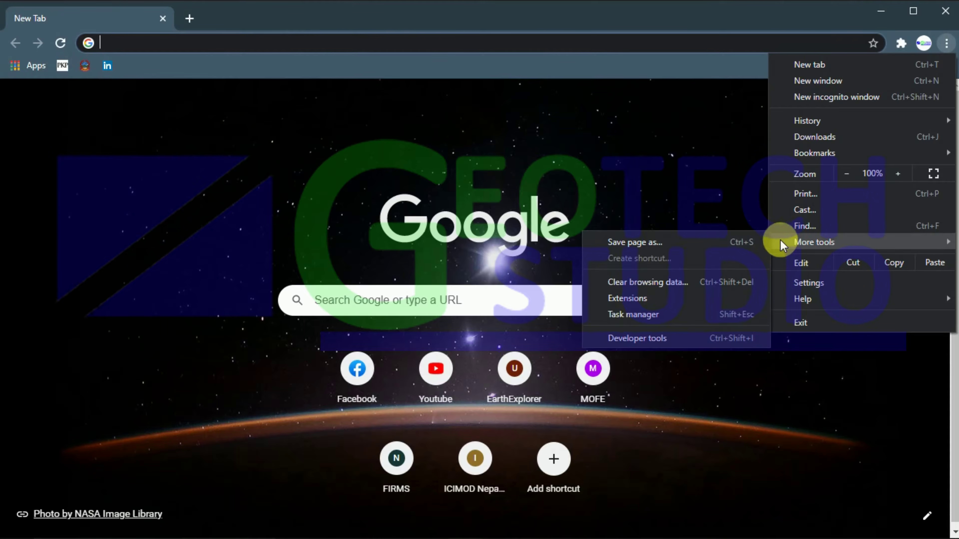
click(630, 297)
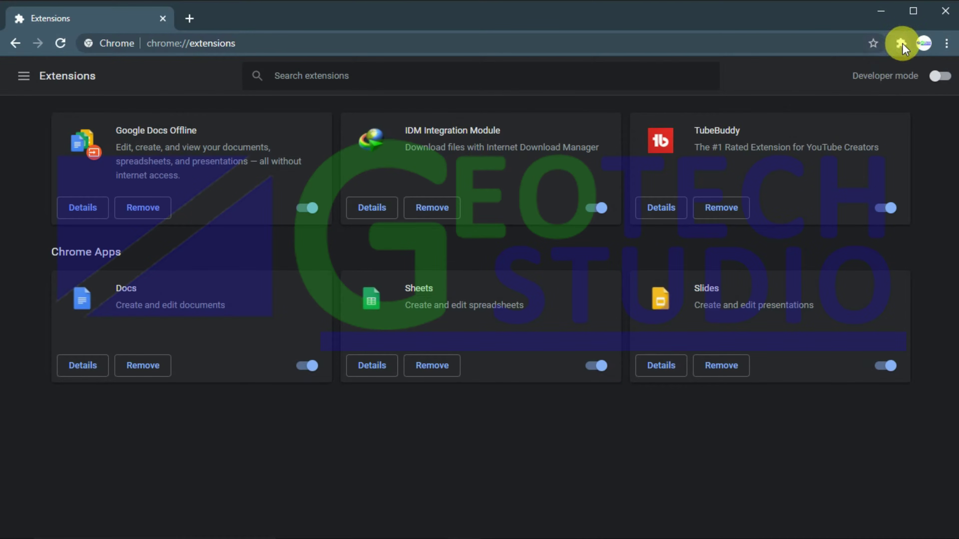
Return to the new tab page and pin the IDM Integration Module extension.
click(20, 41)
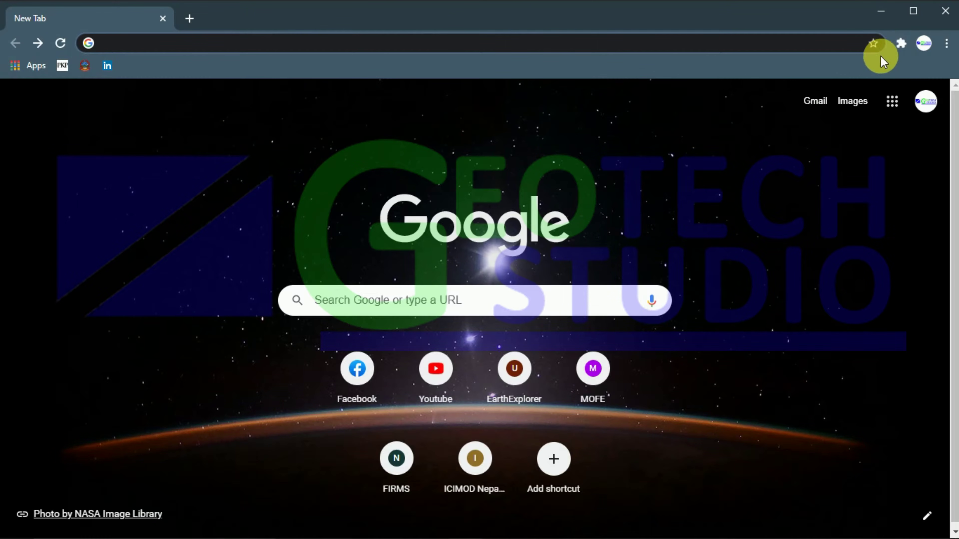
click(902, 44)
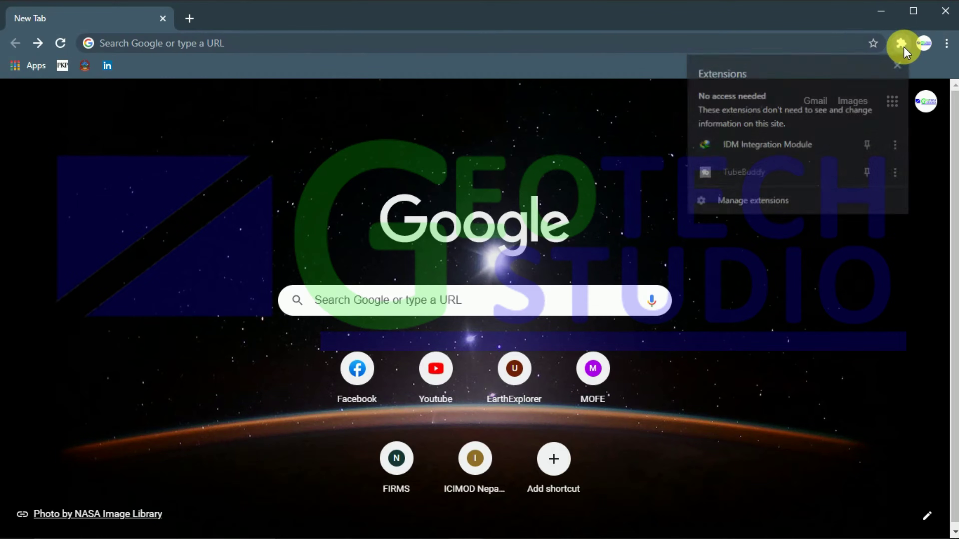
click(868, 143)
click(500, 164)
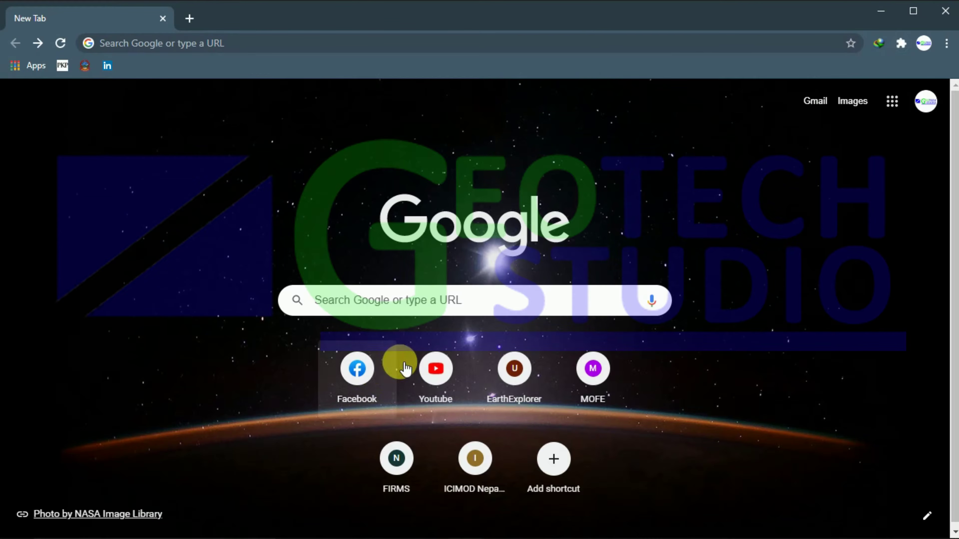
Open YouTube, go to the account's own GeoTech Studio channel and browse to its Uploads.
click(429, 368)
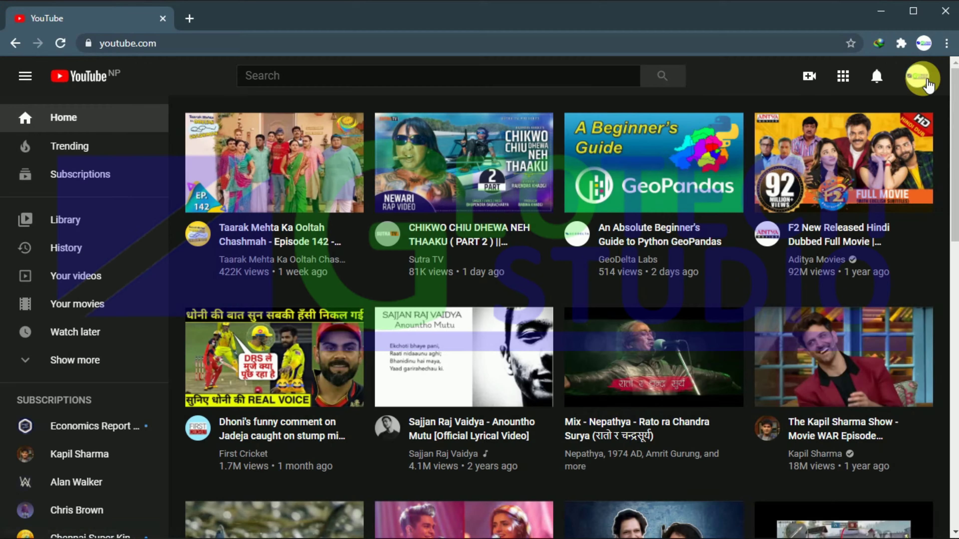
click(927, 85)
click(713, 156)
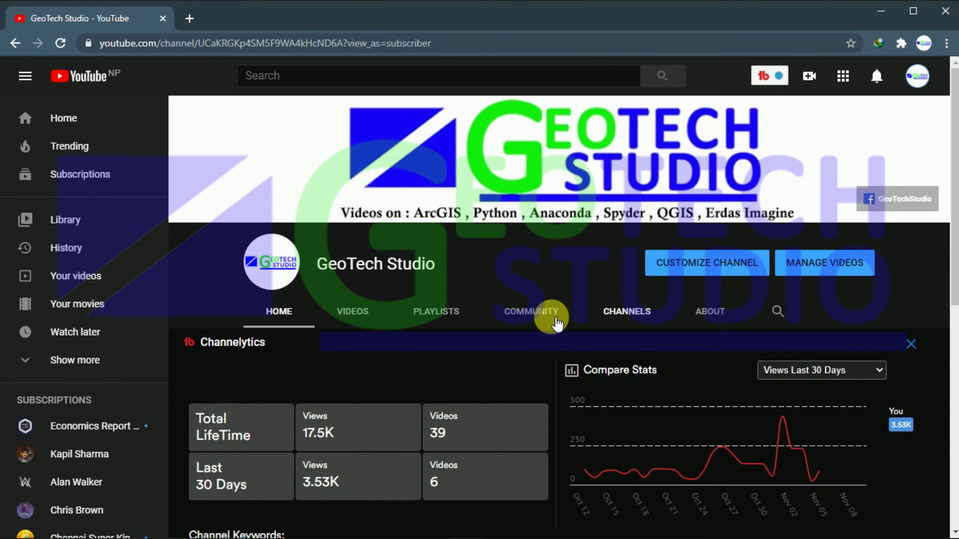
scroll(556, 323, down, 12)
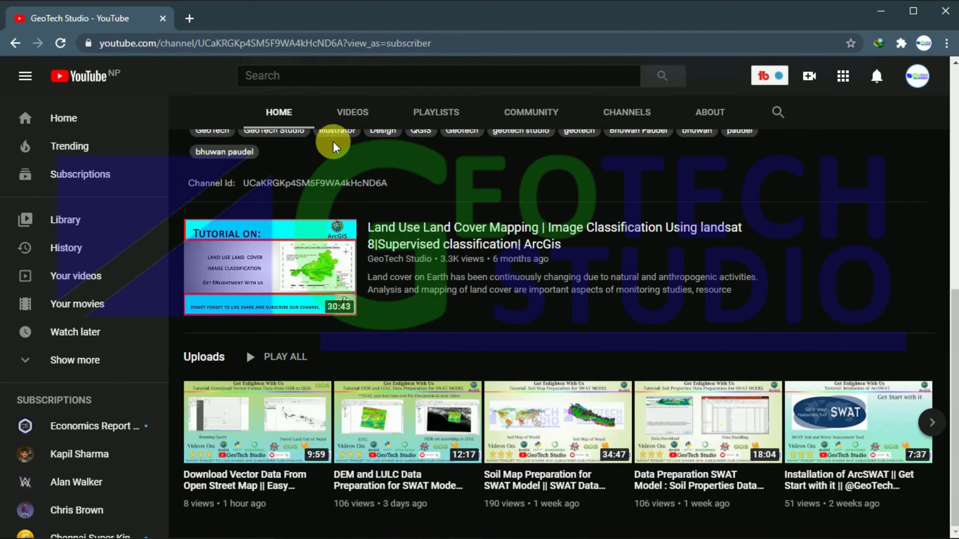
Browse the channel's full video list, open the Dynamic mapping of confirmed Corona Cases video and pause its playback.
click(353, 125)
scroll(428, 336, down, 8)
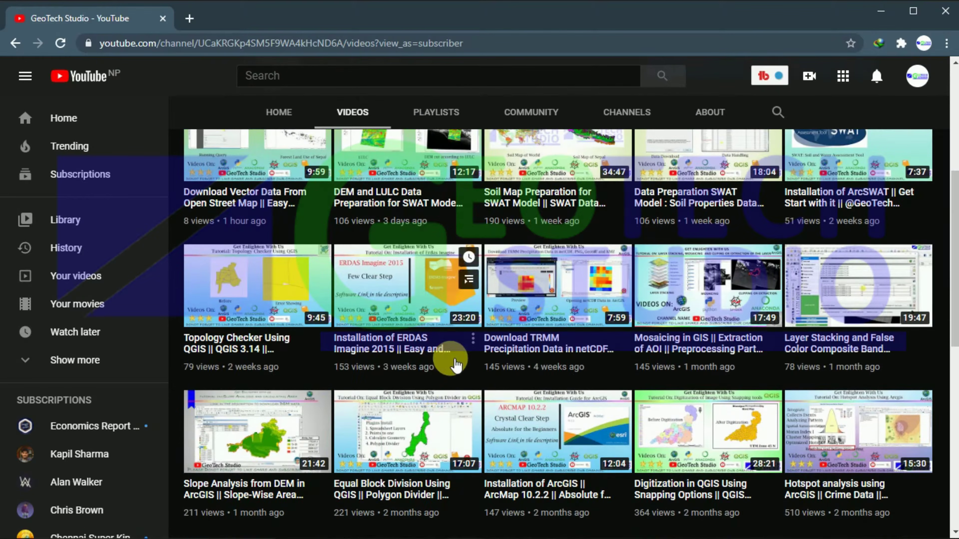
scroll(641, 262, down, 7)
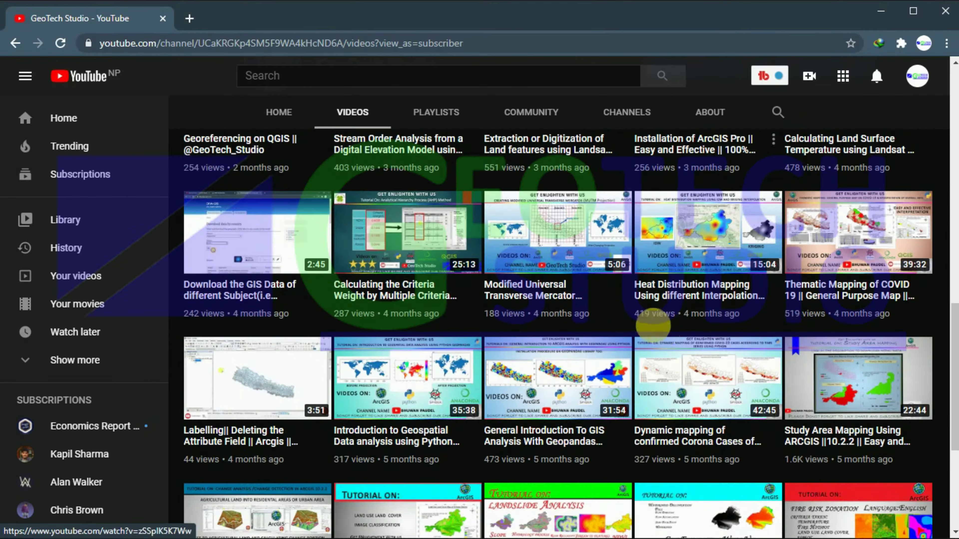
scroll(638, 321, down, 5)
scroll(668, 329, down, 3)
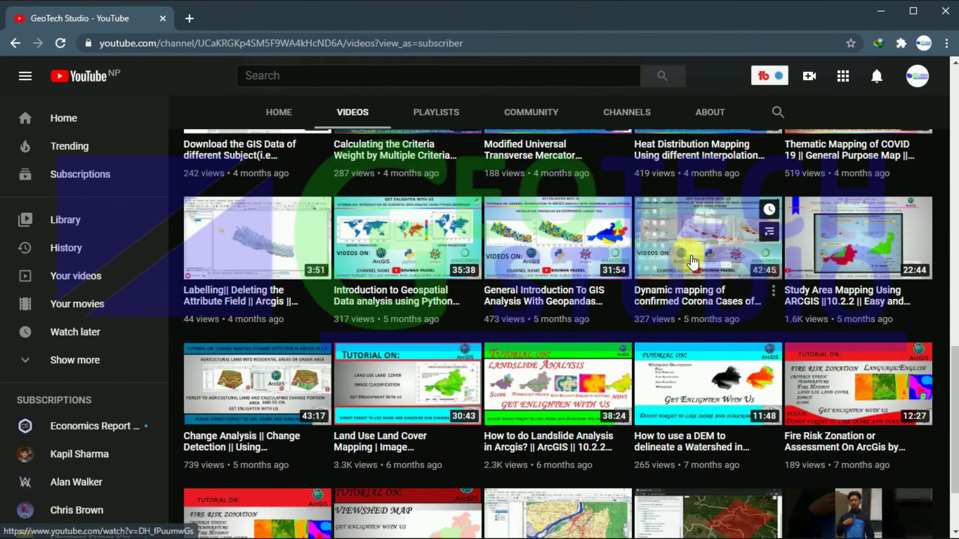
click(685, 260)
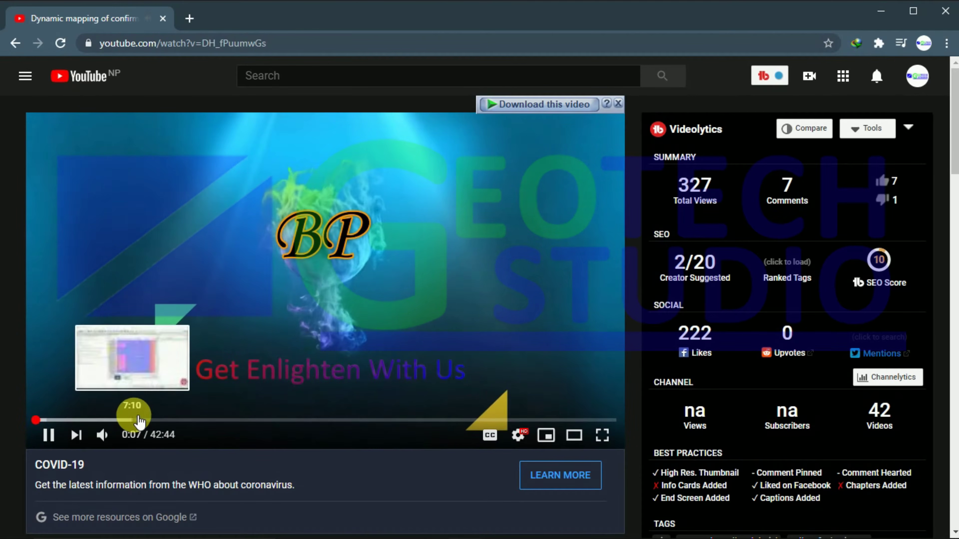
click(526, 123)
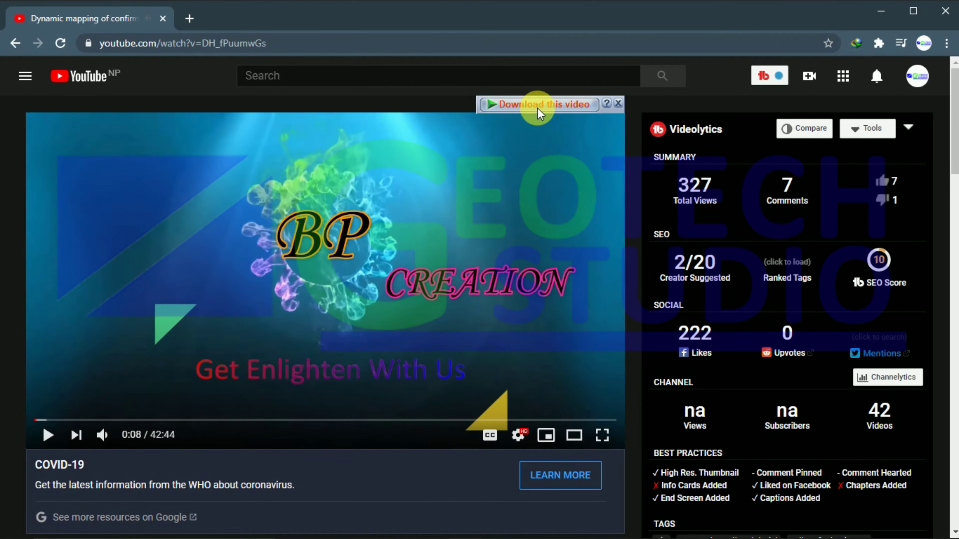
Check IDM's download options for the video, choose the MKV 2160p 4K version and dismiss the Download File Info dialog without downloading.
click(553, 104)
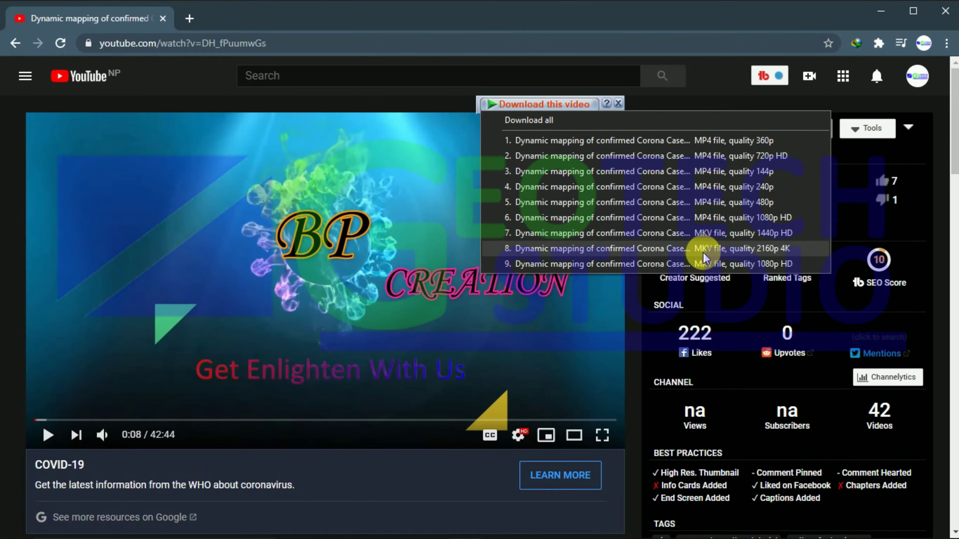
click(681, 249)
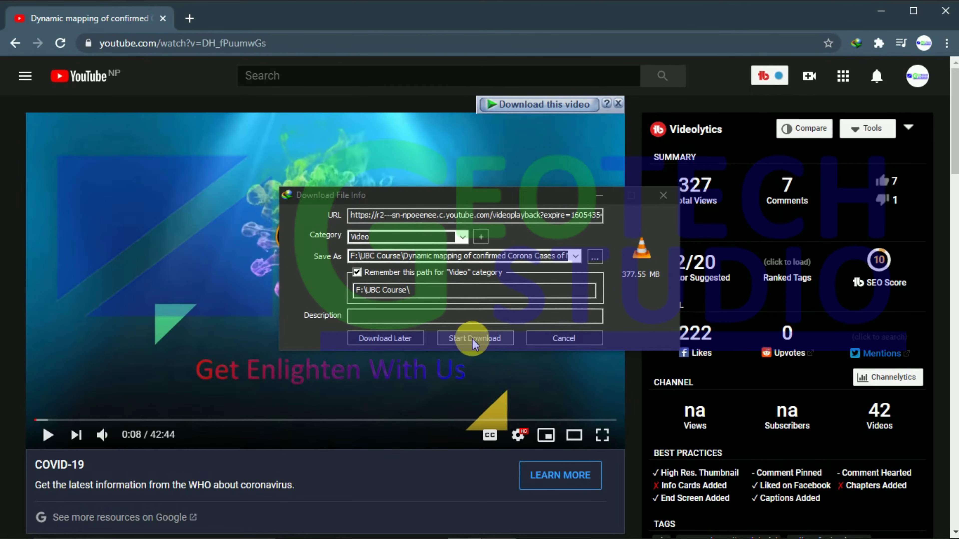
click(659, 199)
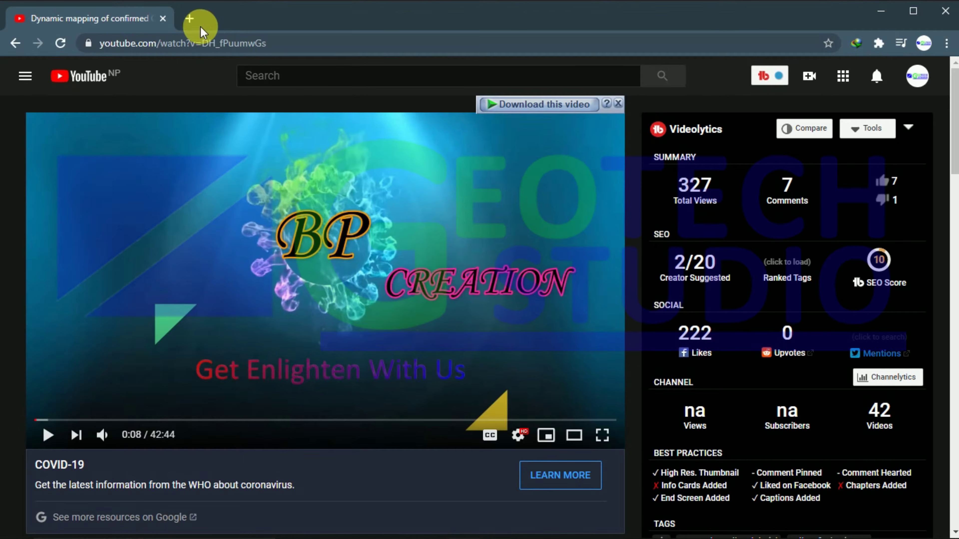
Open a new browser tab alongside the YouTube video.
click(188, 18)
click(153, 18)
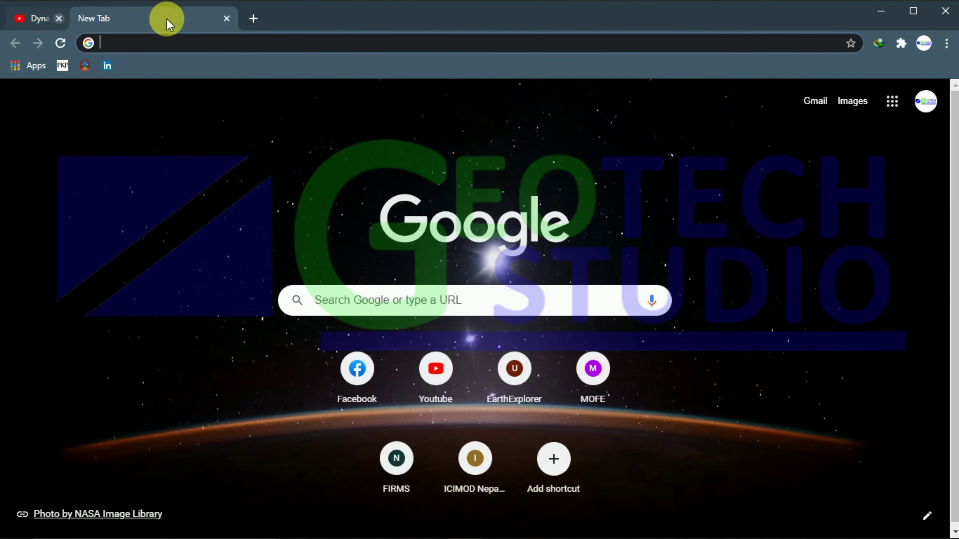